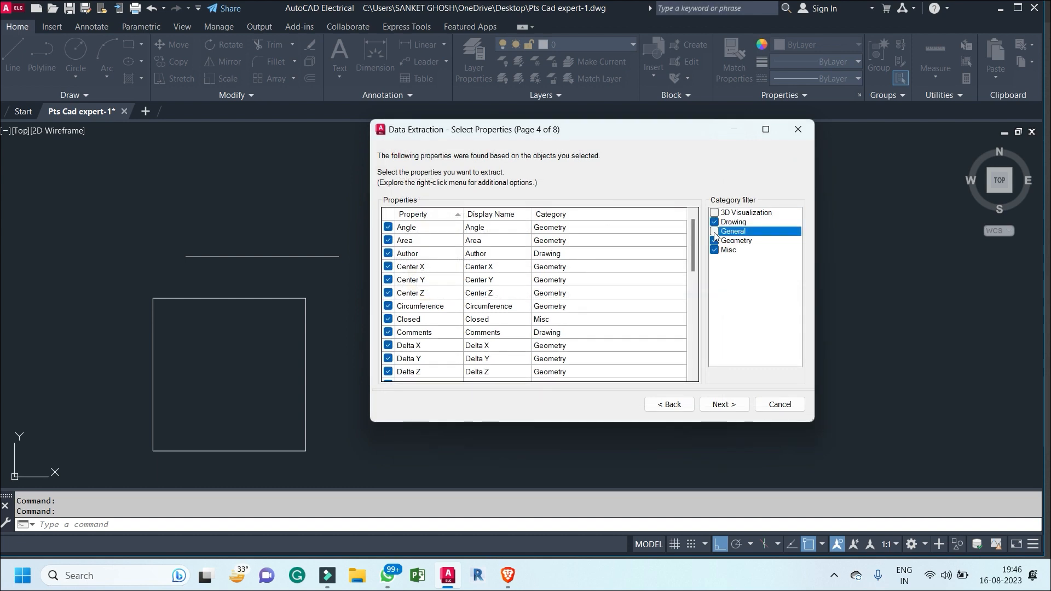
Step: Exclude the General category from the properties offered for data extraction
{"action": "left_click", "coordinate": [714, 231]}
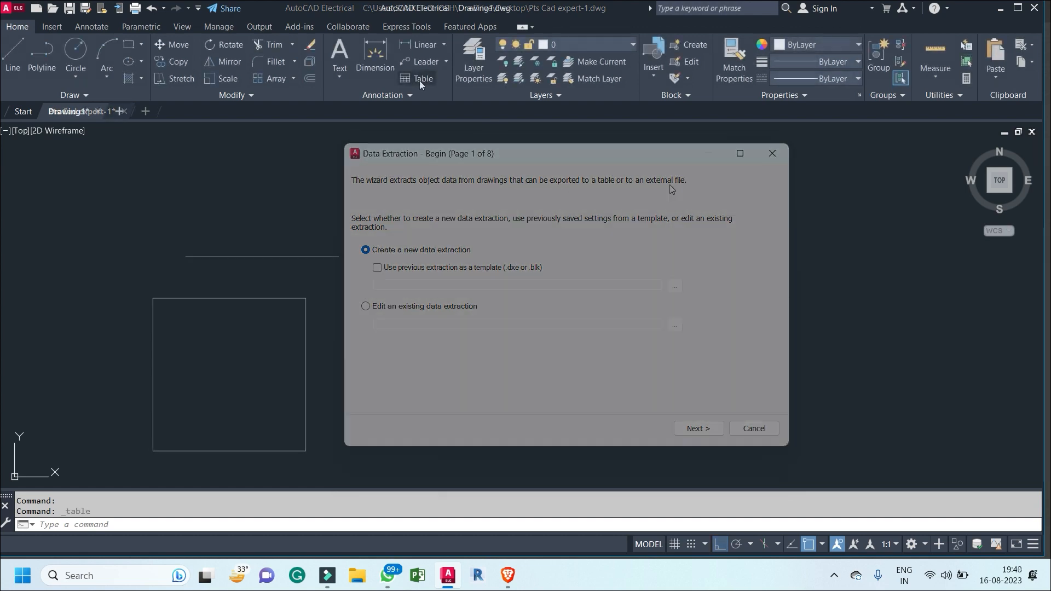
Step: Examine the Insert Table options and the Data Link Manager, leaving both without creating anything
{"action": "left_click", "coordinate": [419, 80]}
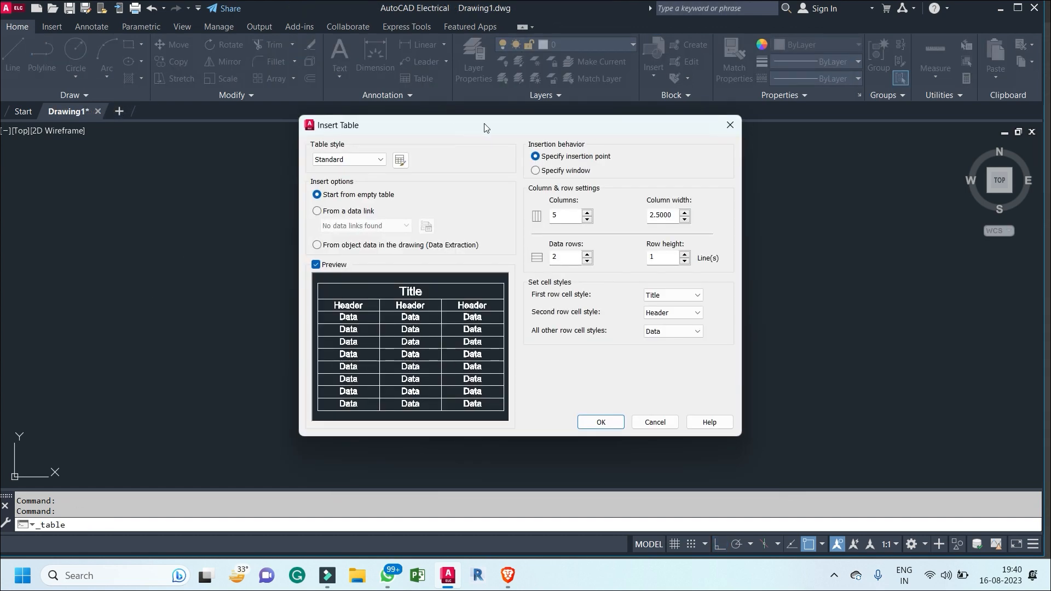
{"action": "left_click_drag", "start_coordinate": [485, 126], "coordinate": [484, 82]}
{"action": "left_click", "coordinate": [730, 125]}
{"action": "left_click", "coordinate": [55, 27]}
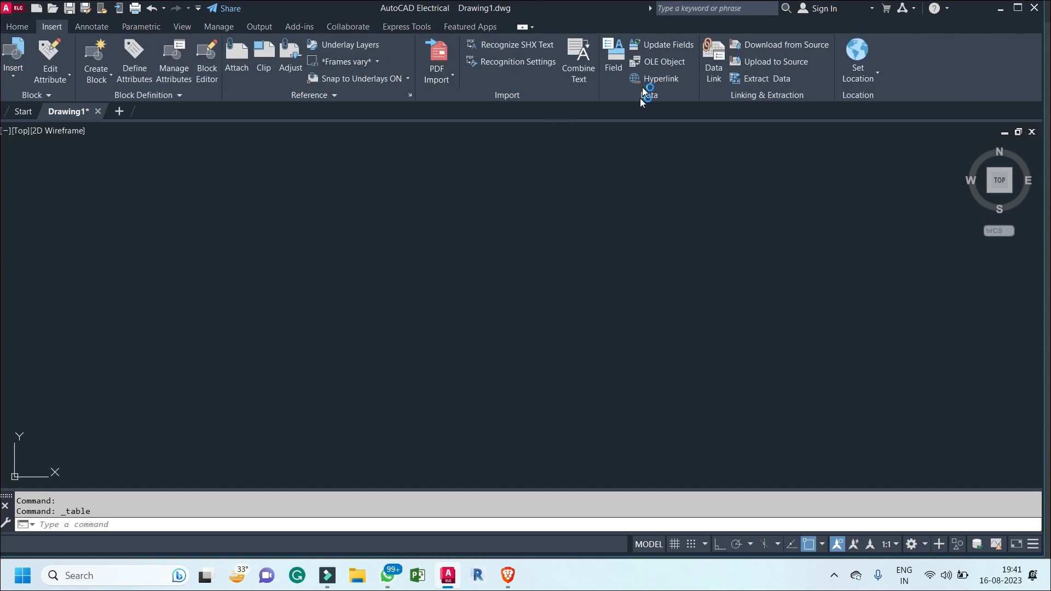
{"action": "left_click", "coordinate": [709, 49]}
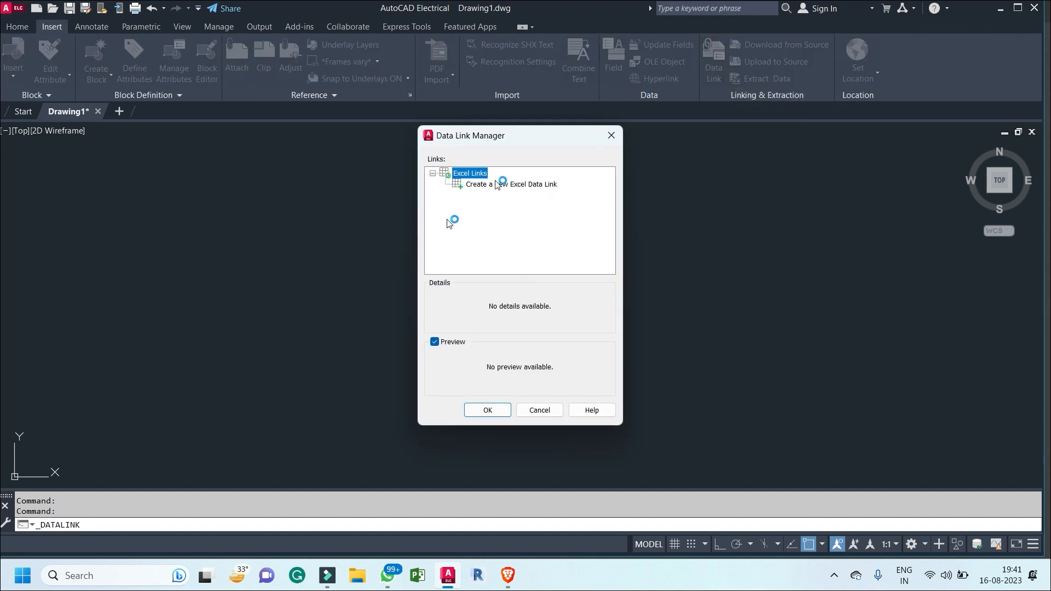
{"action": "left_click", "coordinate": [611, 137]}
{"action": "left_click", "coordinate": [17, 26]}
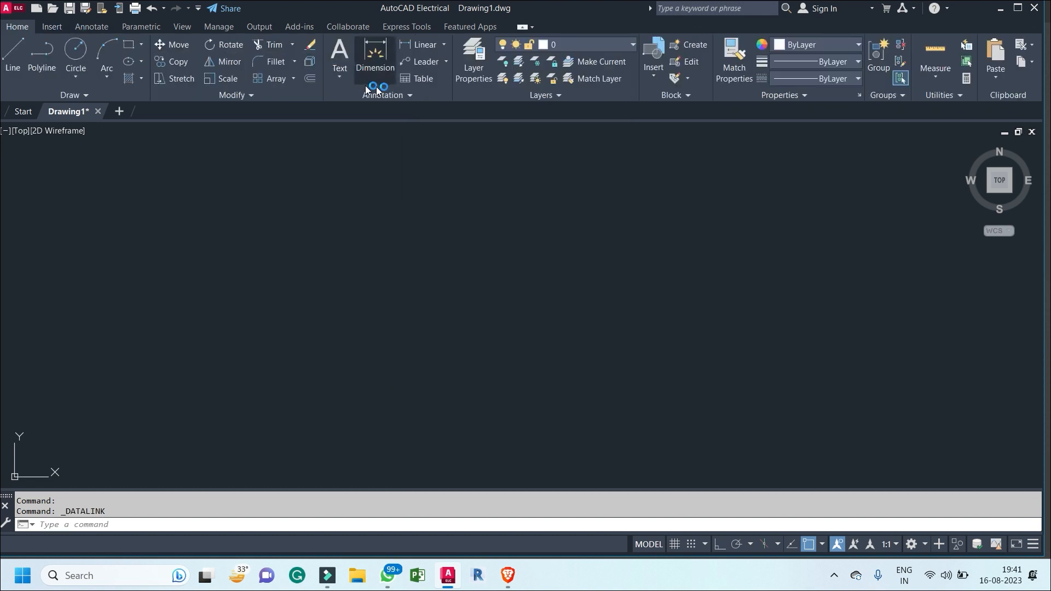
{"action": "left_click", "coordinate": [430, 81]}
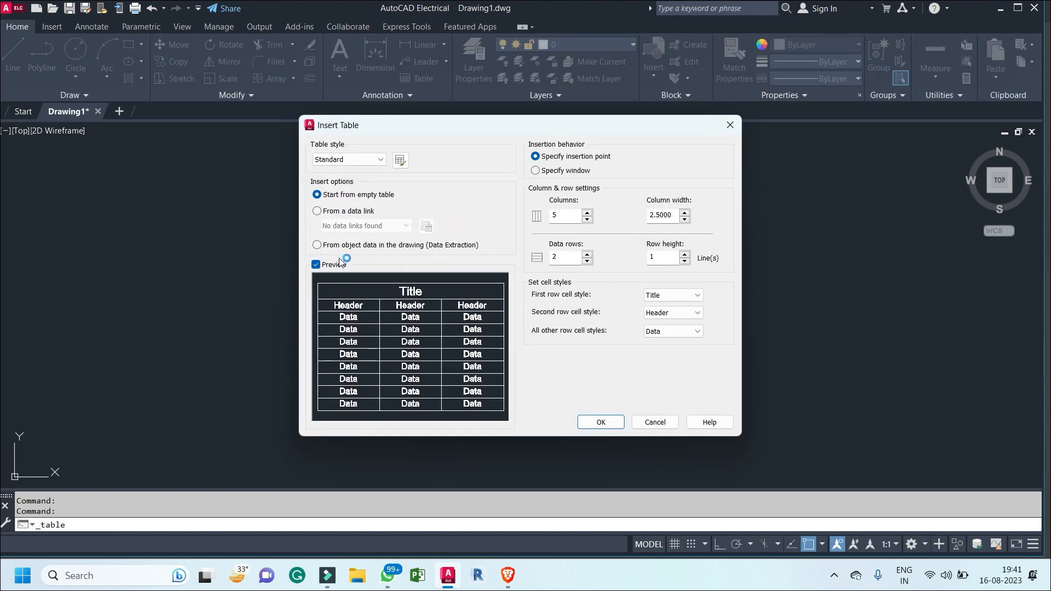
{"action": "left_click", "coordinate": [730, 125]}
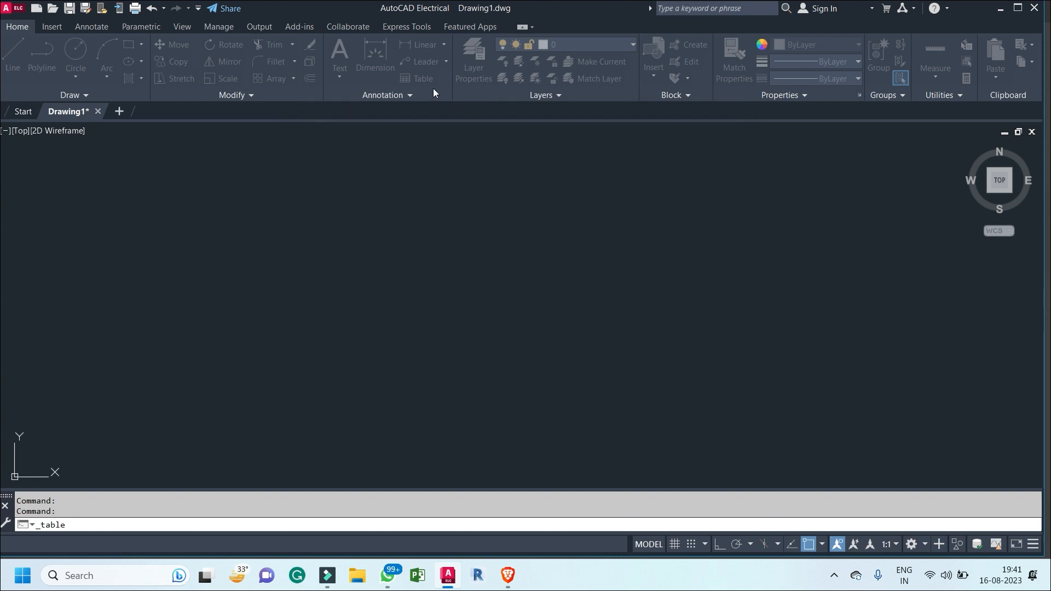
{"action": "left_click", "coordinate": [422, 79]}
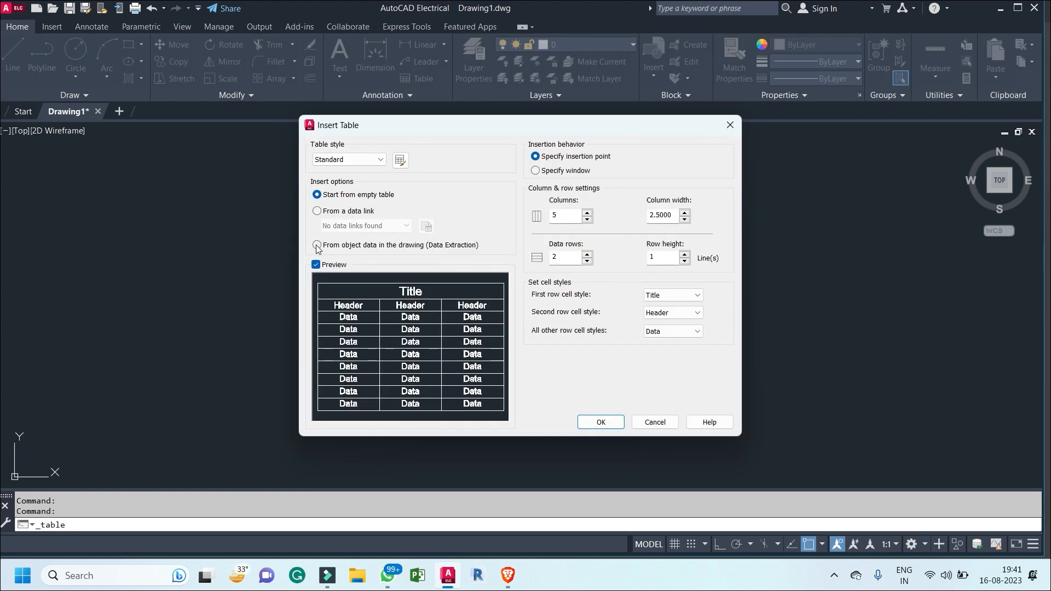
{"action": "left_click", "coordinate": [319, 248]}
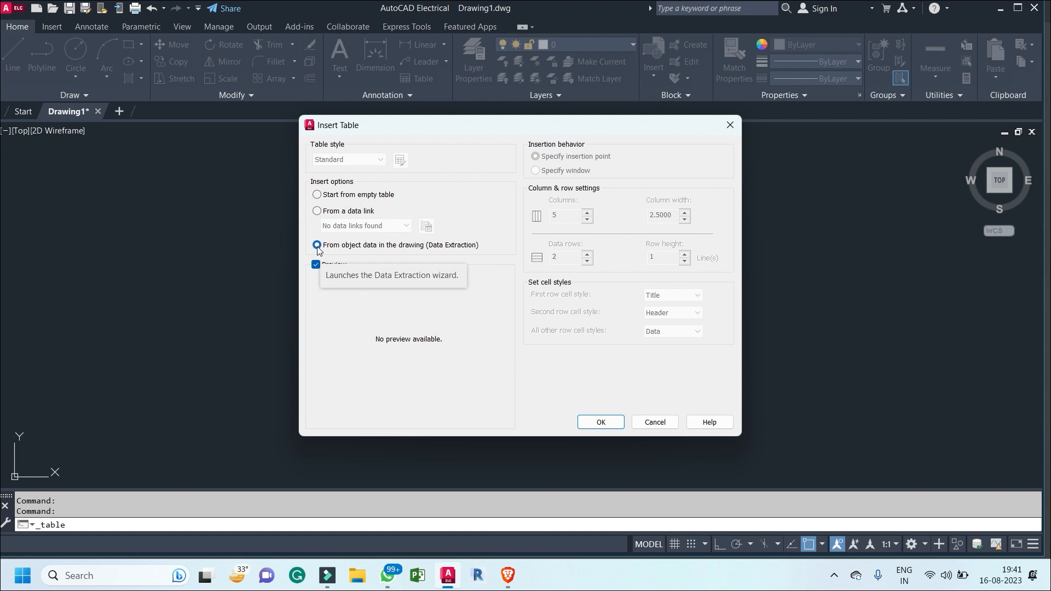
{"action": "left_click", "coordinate": [601, 423]}
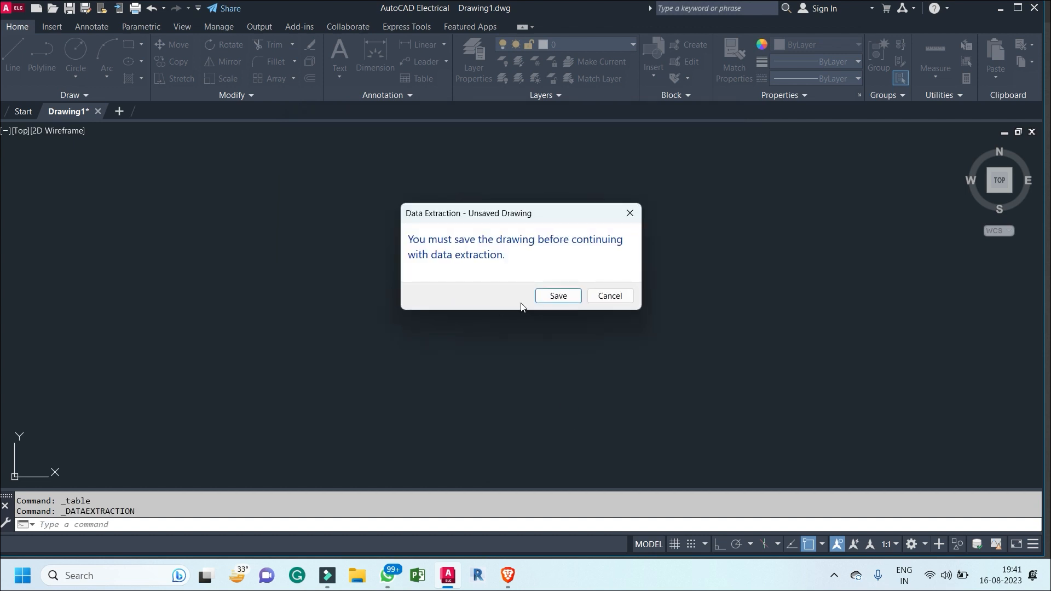
{"action": "left_click", "coordinate": [630, 215]}
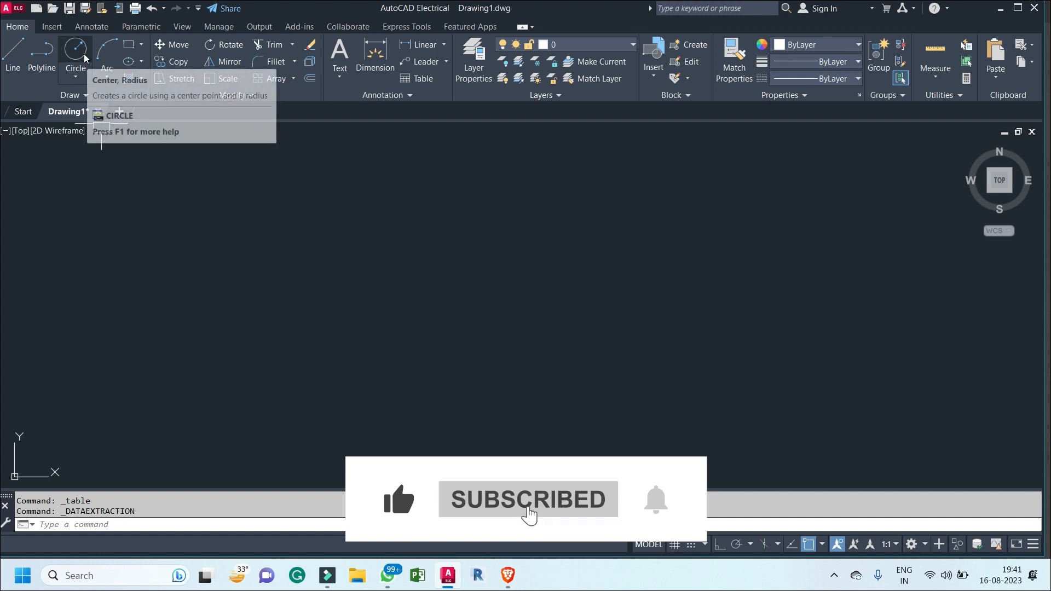
Step: Draw a horizontal line 10 units long in the empty drawing, with ortho mode on
{"action": "left_click", "coordinate": [12, 55]}
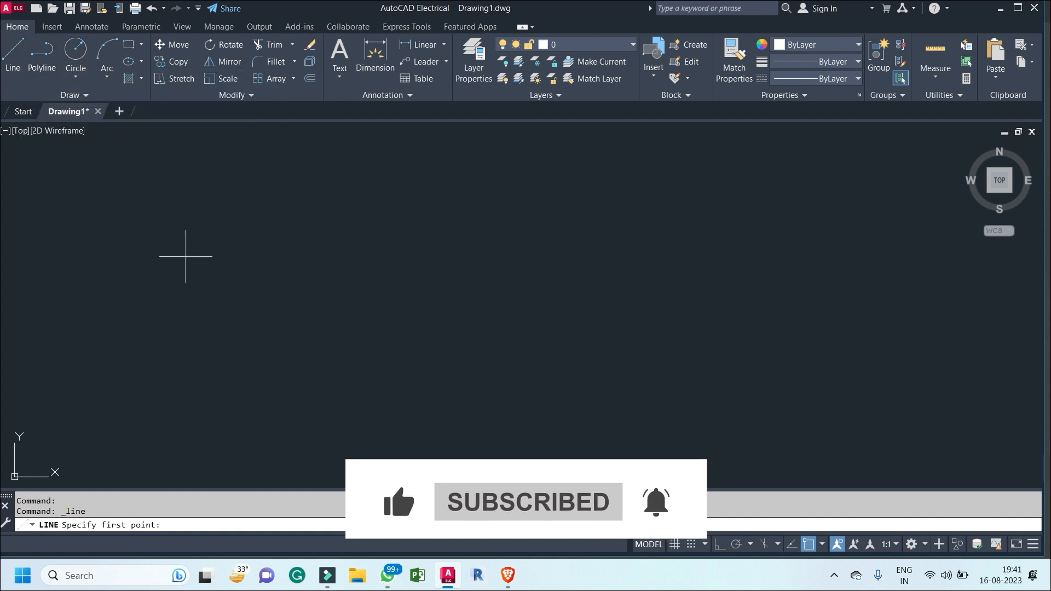
{"action": "left_click", "coordinate": [186, 255]}
{"action": "key", "text": "F8"}
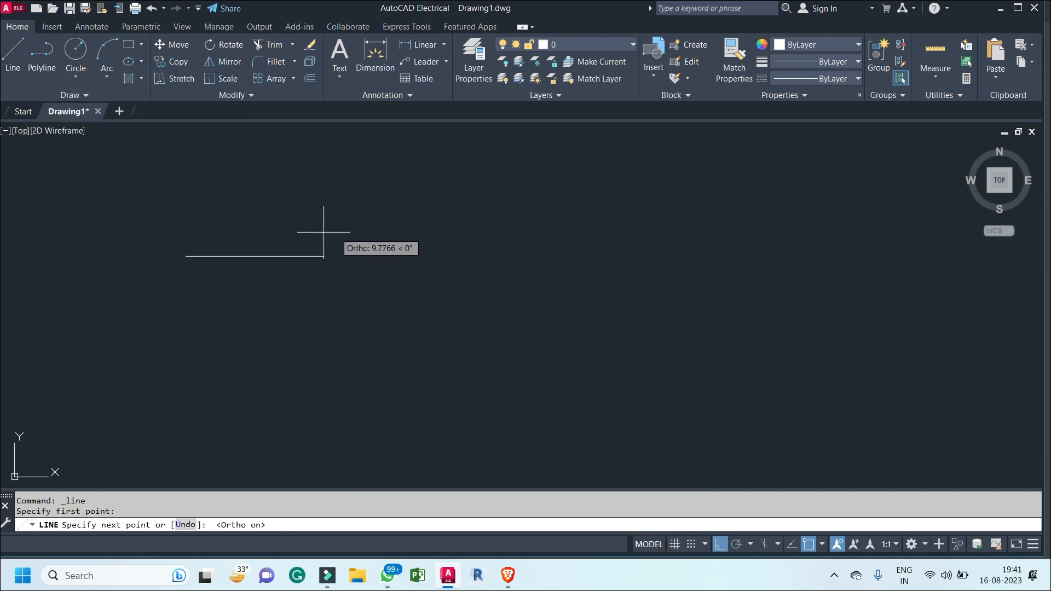
{"action": "type", "text": "10"}
{"action": "key", "text": "Return"}
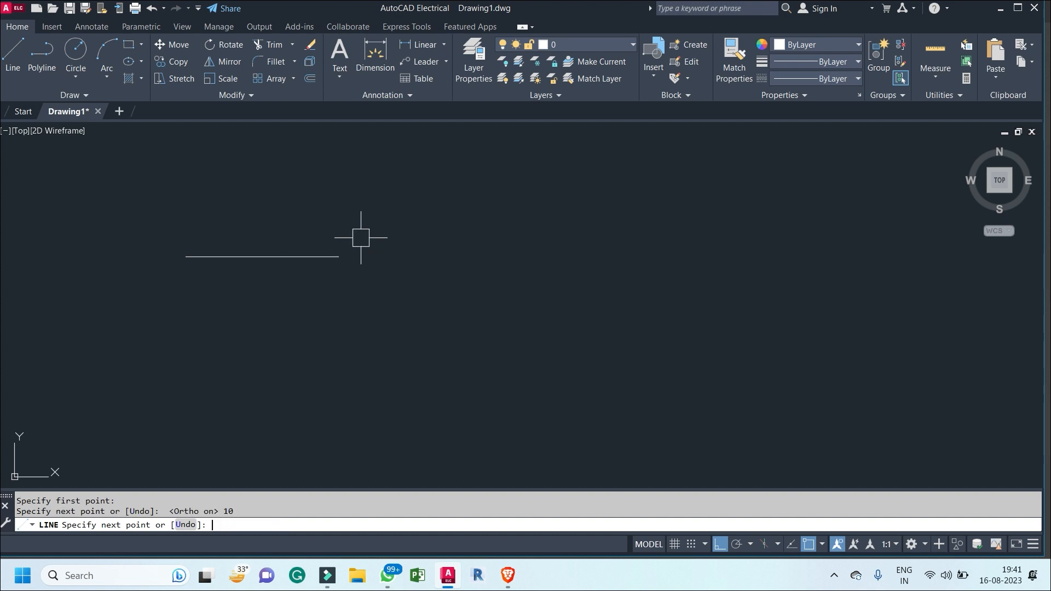
{"action": "key", "text": "Return"}
Step: Draw a circle with a radius of 5 to the right of the line
{"action": "left_click", "coordinate": [75, 54]}
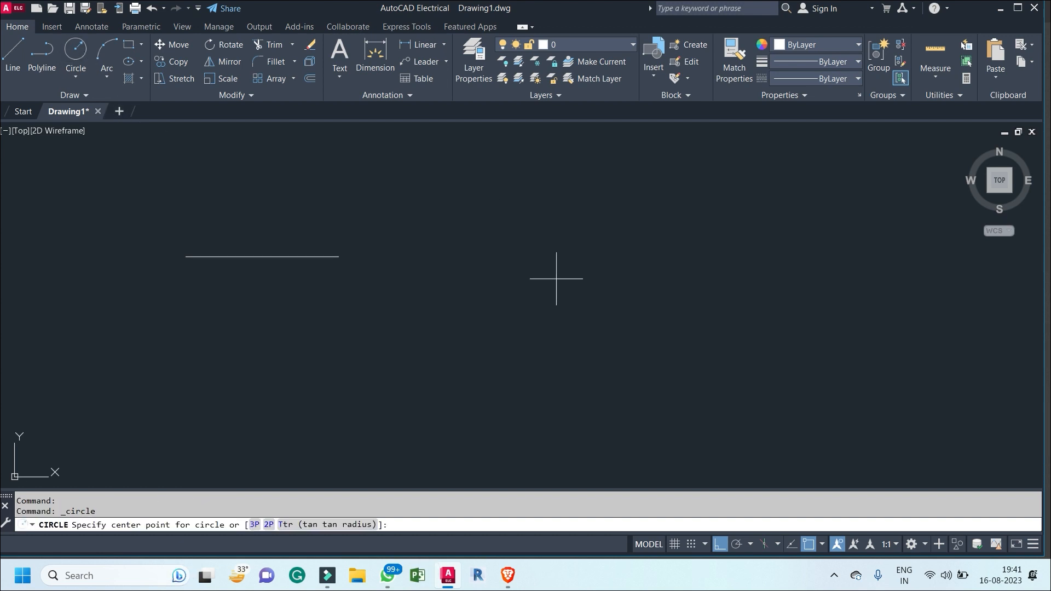
{"action": "left_click", "coordinate": [549, 278]}
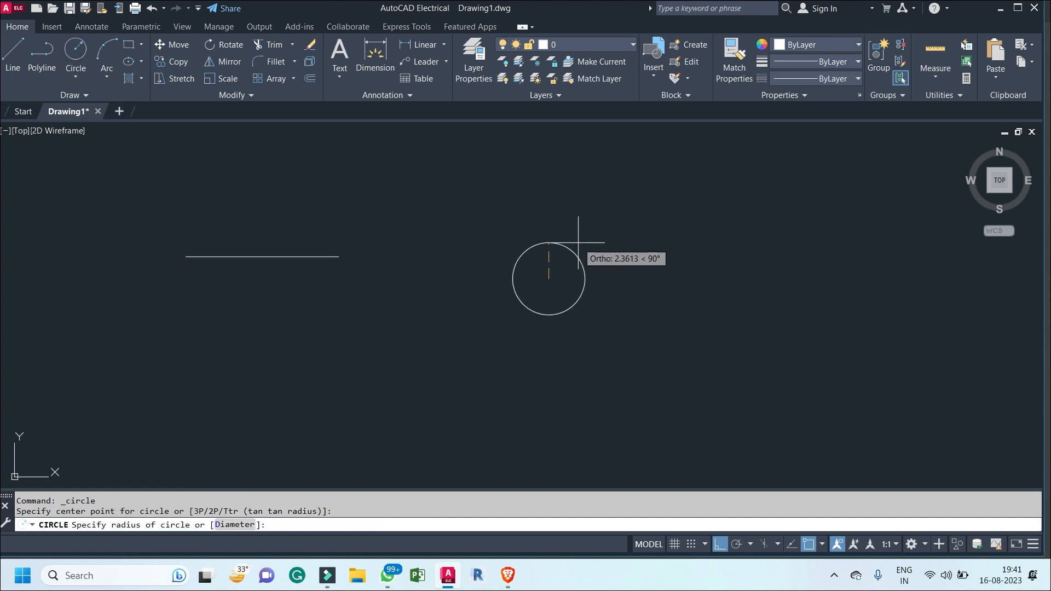
{"action": "key", "text": "Return"}
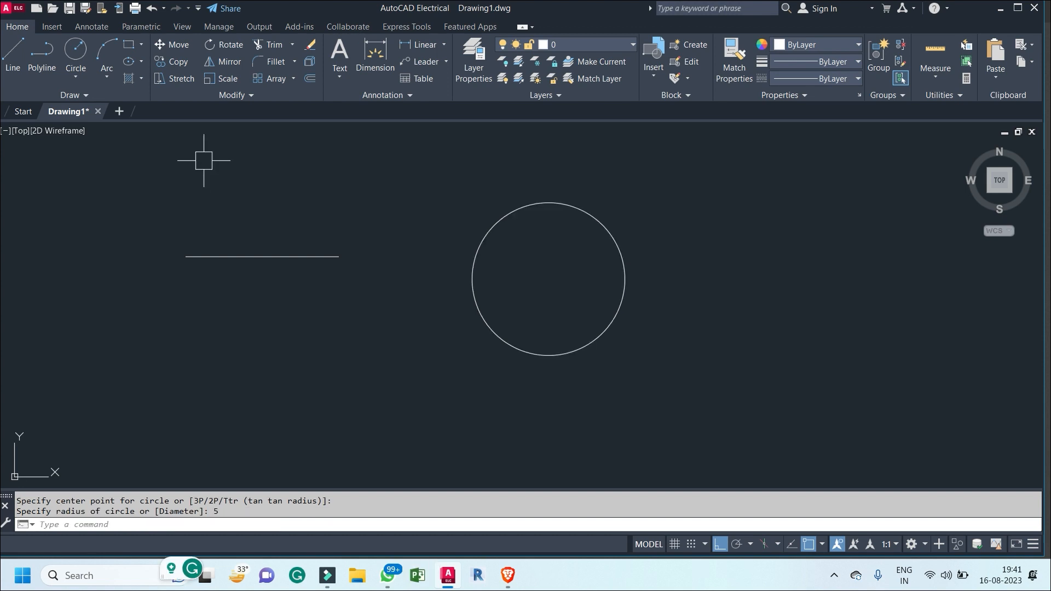
Step: Draw a rectangle below the line by dimensions, with length 10 and width 10
{"action": "left_click", "coordinate": [129, 44]}
{"action": "left_click", "coordinate": [153, 298]}
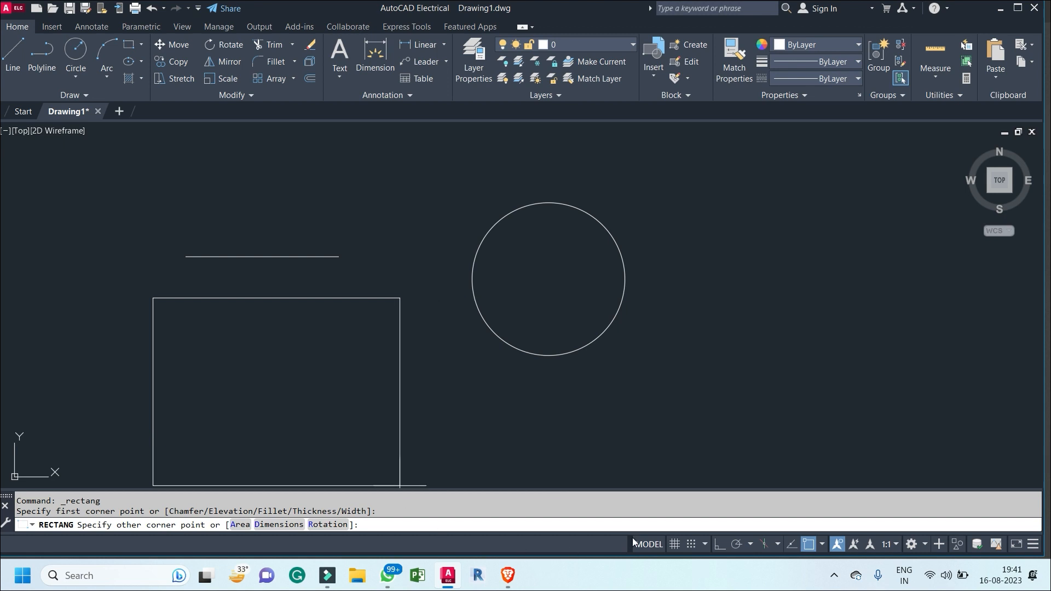
{"action": "left_click", "coordinate": [292, 524]}
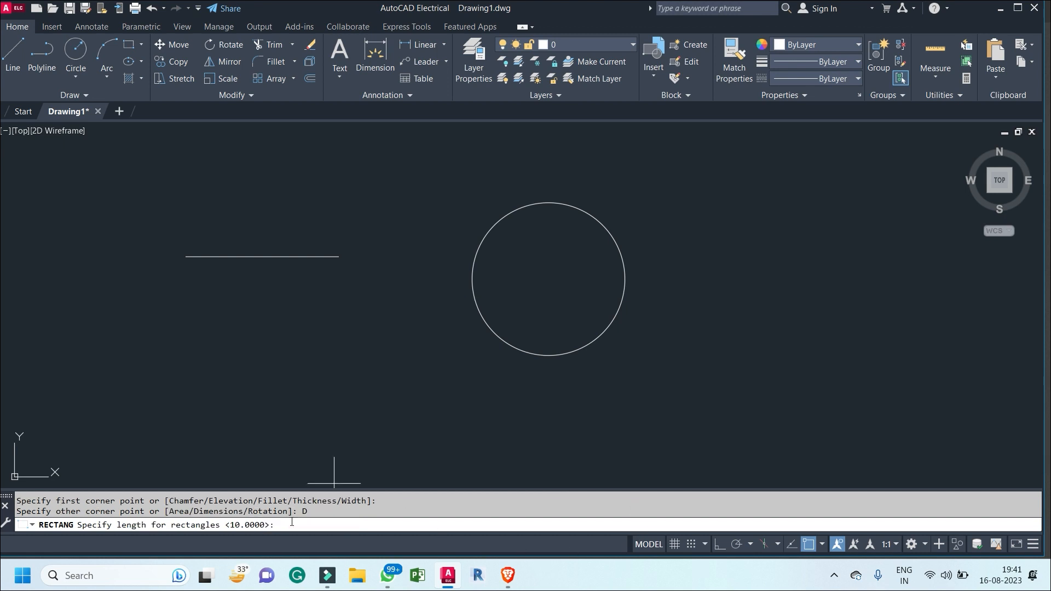
{"action": "key", "text": "Return"}
{"action": "key", "text": "Return"}
{"action": "left_click", "coordinate": [370, 406]}
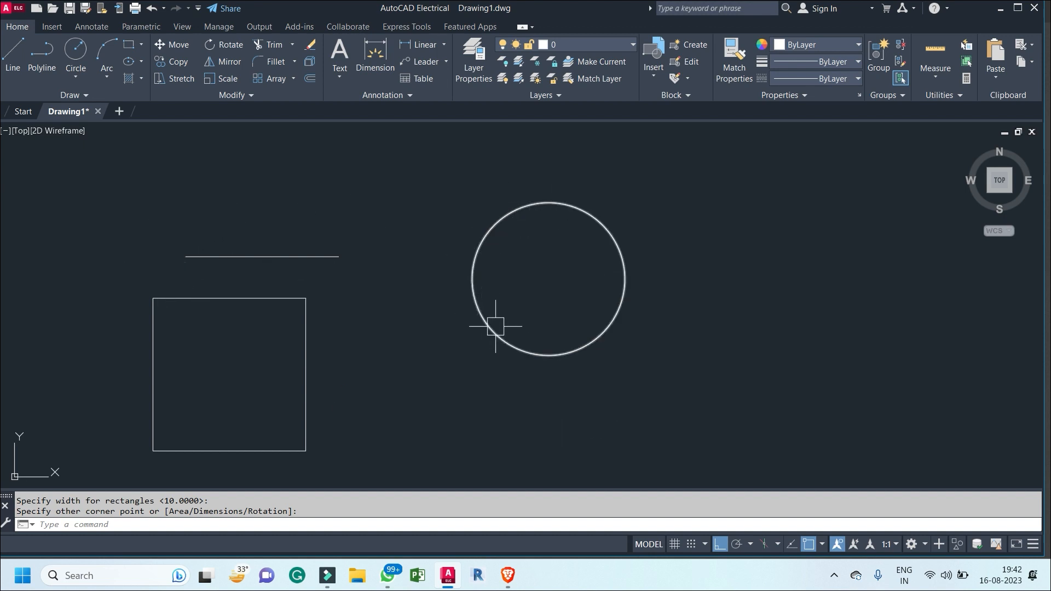
{"action": "left_click", "coordinate": [626, 275]}
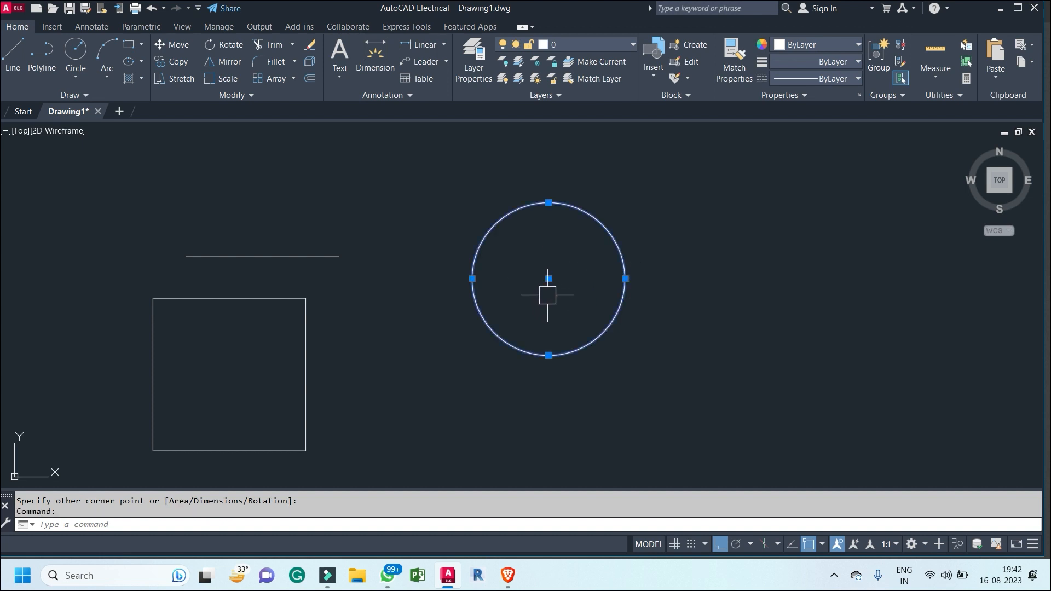
{"action": "type", "text": "`"}
{"action": "key", "text": "Escape"}
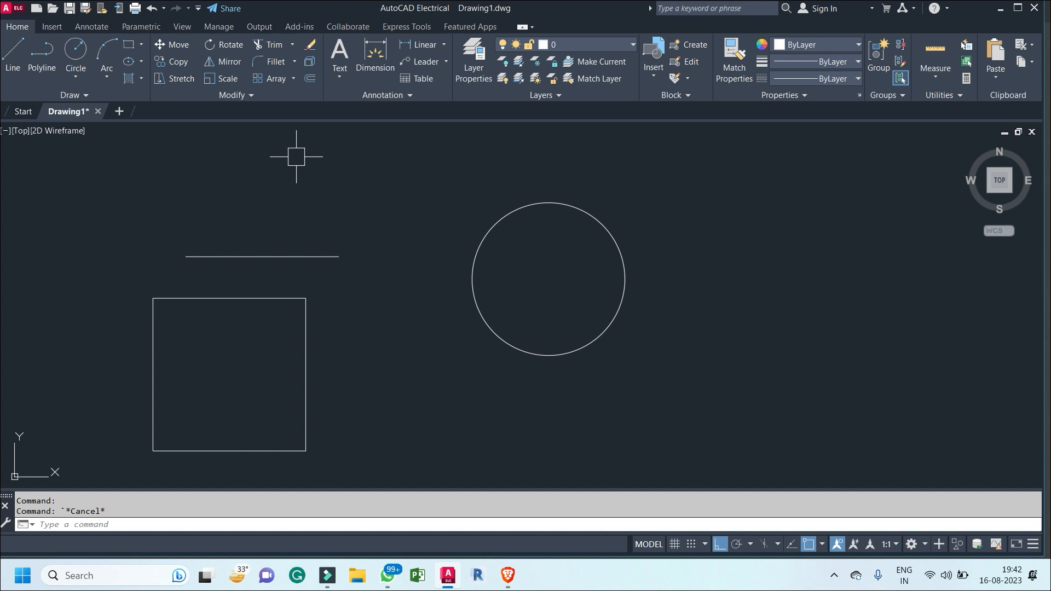
Step: Start inserting a table from object data in the drawing using Data Extraction
{"action": "left_click", "coordinate": [426, 79]}
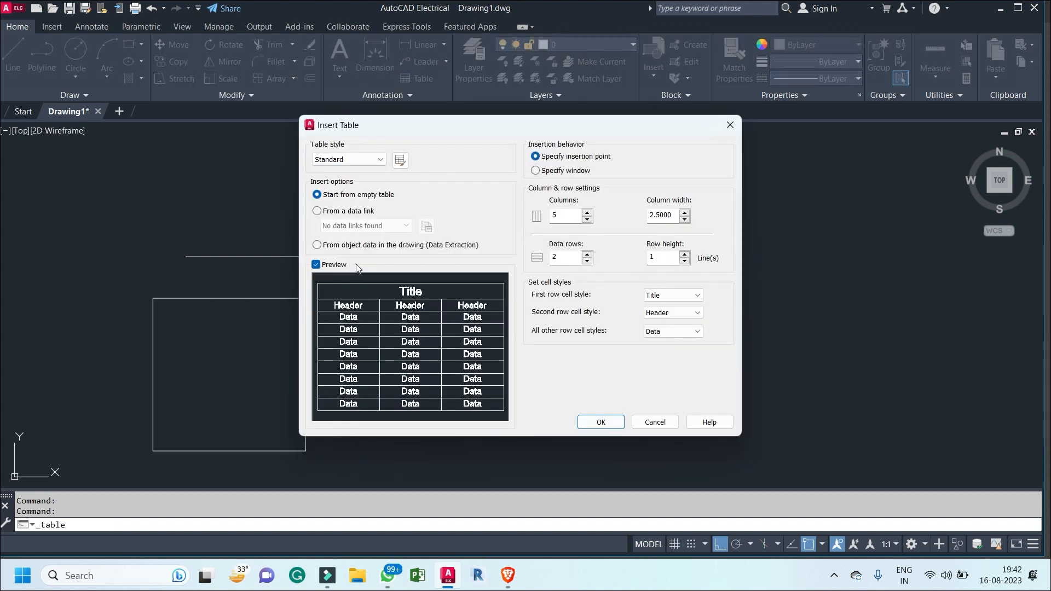
{"action": "left_click", "coordinate": [317, 246]}
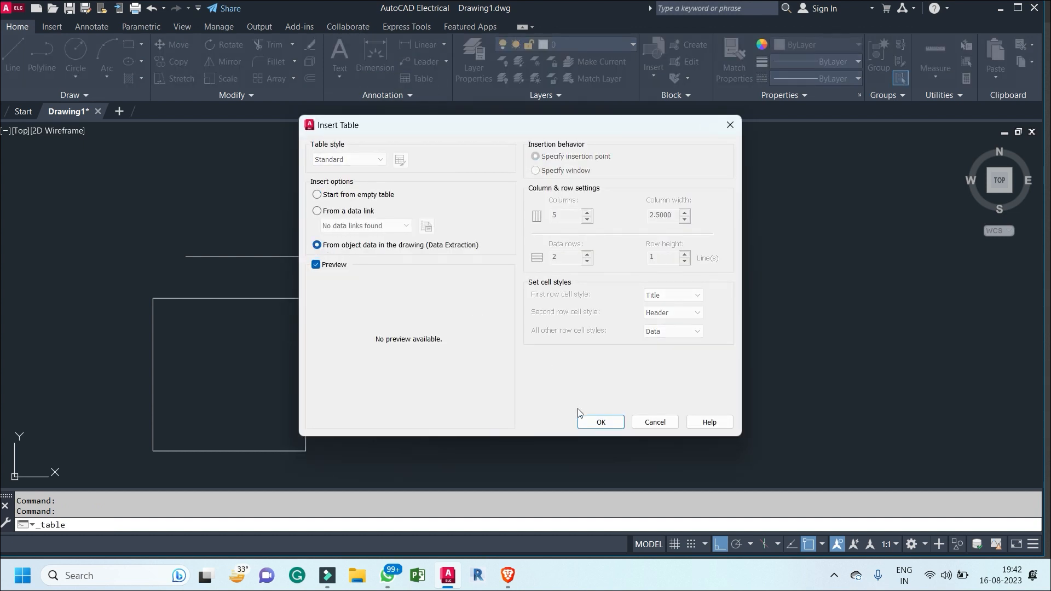
{"action": "left_click", "coordinate": [592, 424]}
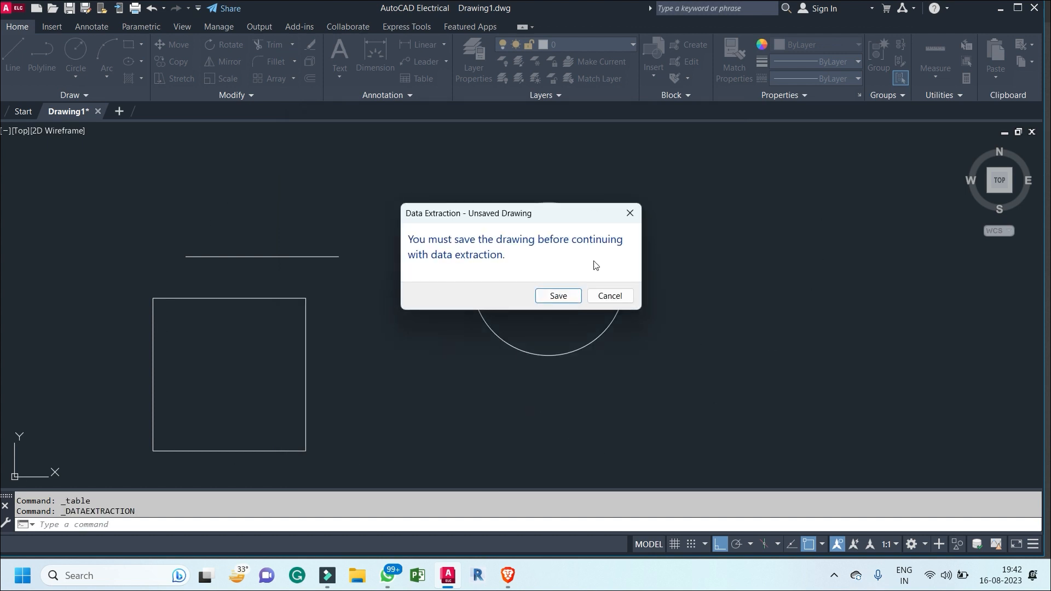
{"action": "left_click_drag", "start_coordinate": [491, 213], "coordinate": [426, 155]}
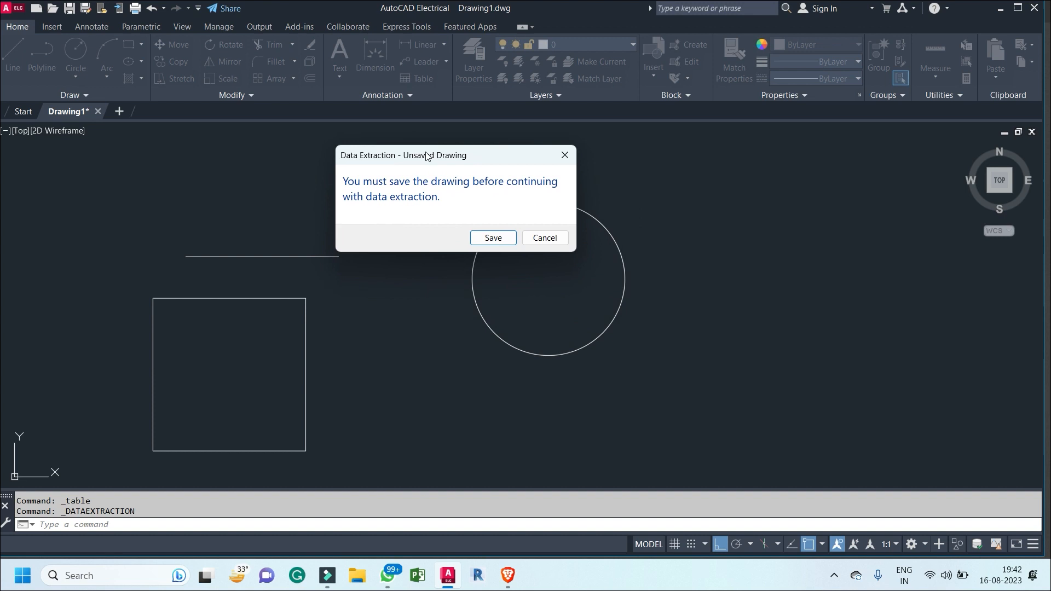
Step: Save the drawing to the Desktop as "Pts Cad expert-1" so that the data extraction can continue
{"action": "left_click", "coordinate": [487, 238]}
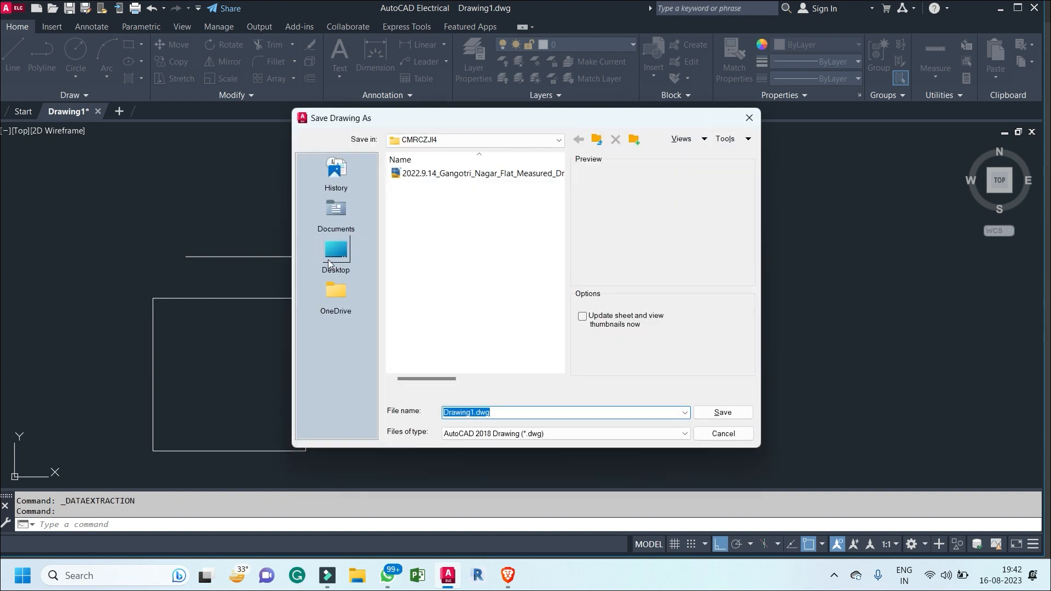
{"action": "left_click", "coordinate": [334, 254]}
{"action": "double_click", "coordinate": [504, 411]}
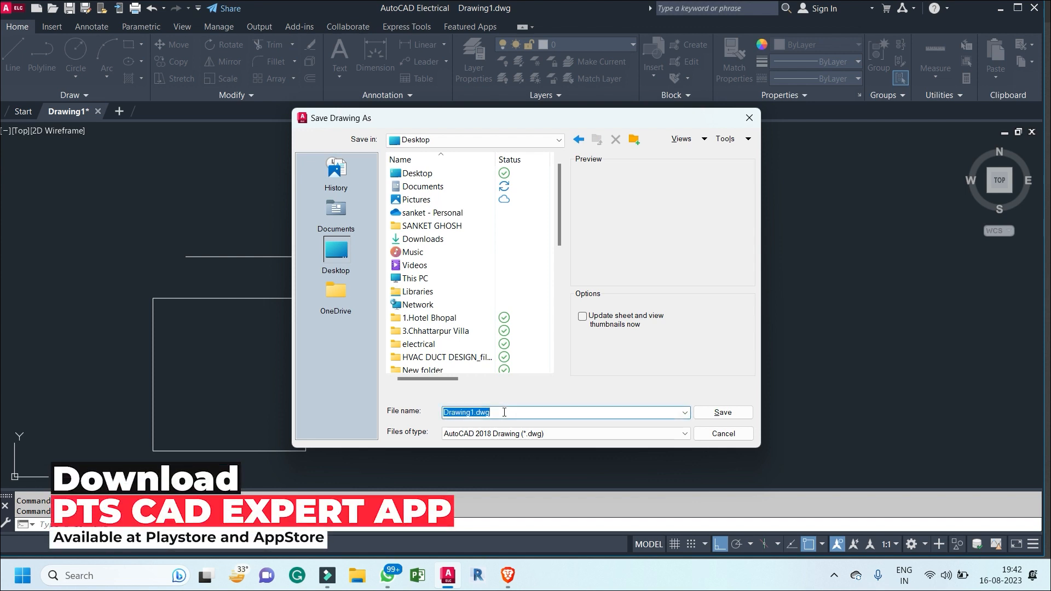
{"action": "type", "text": "Pts "}
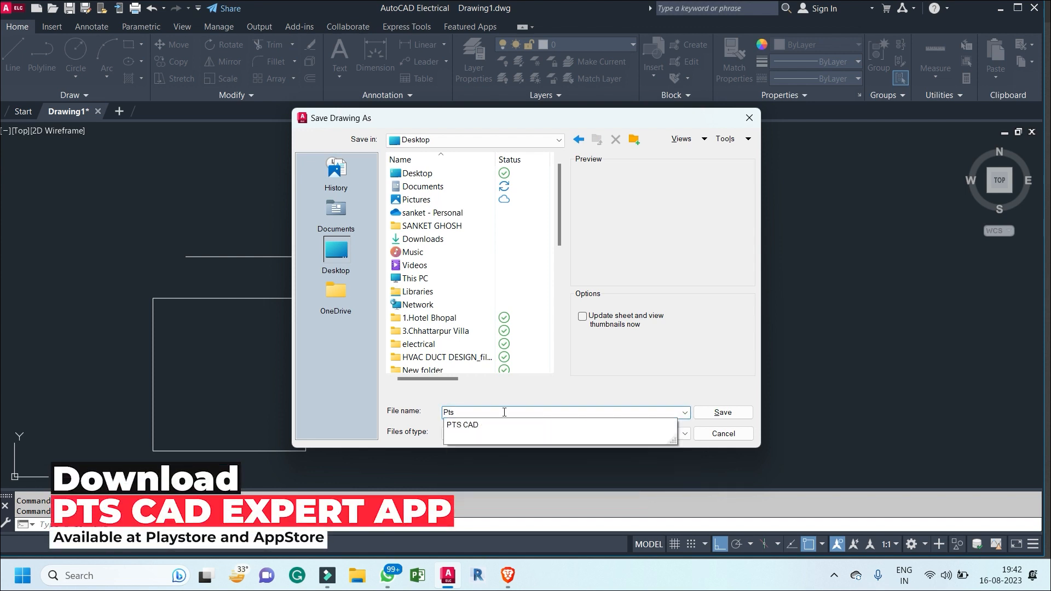
{"action": "type", "text": "Cad expert-1"}
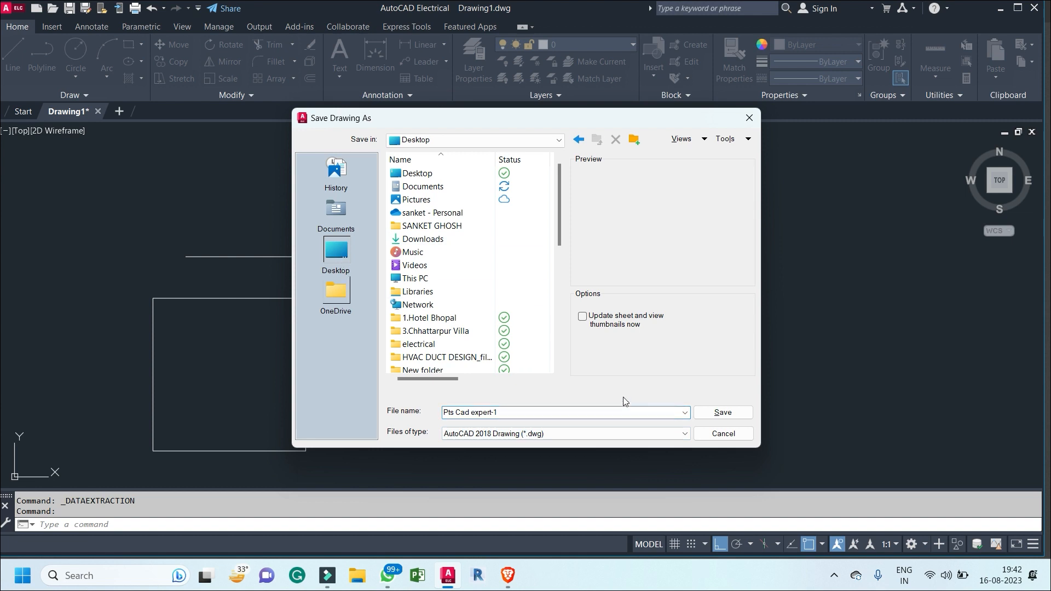
{"action": "left_click", "coordinate": [717, 414]}
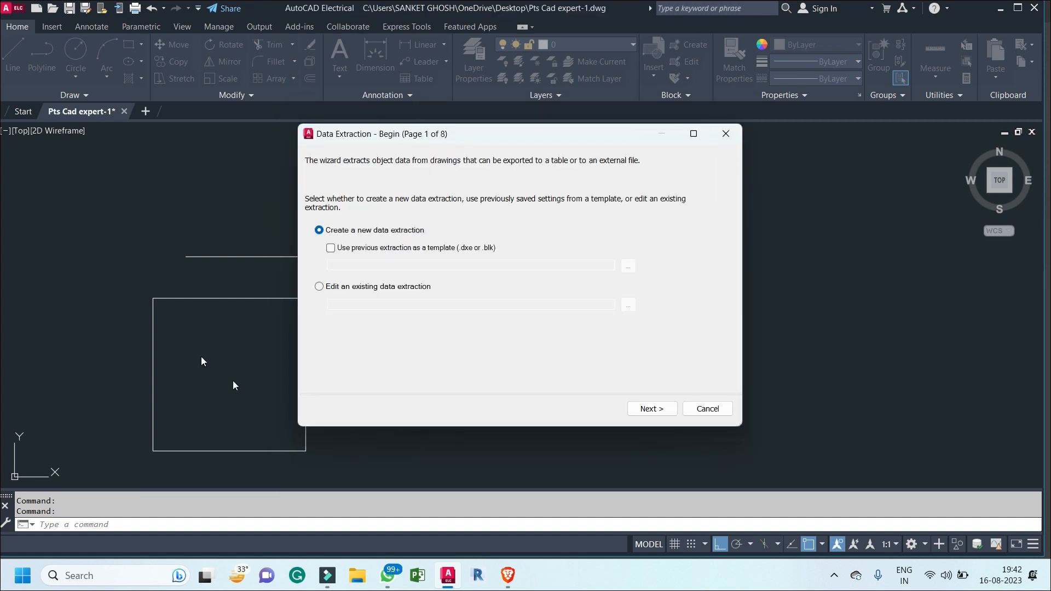
{"action": "left_click_drag", "start_coordinate": [529, 140], "coordinate": [576, 160]}
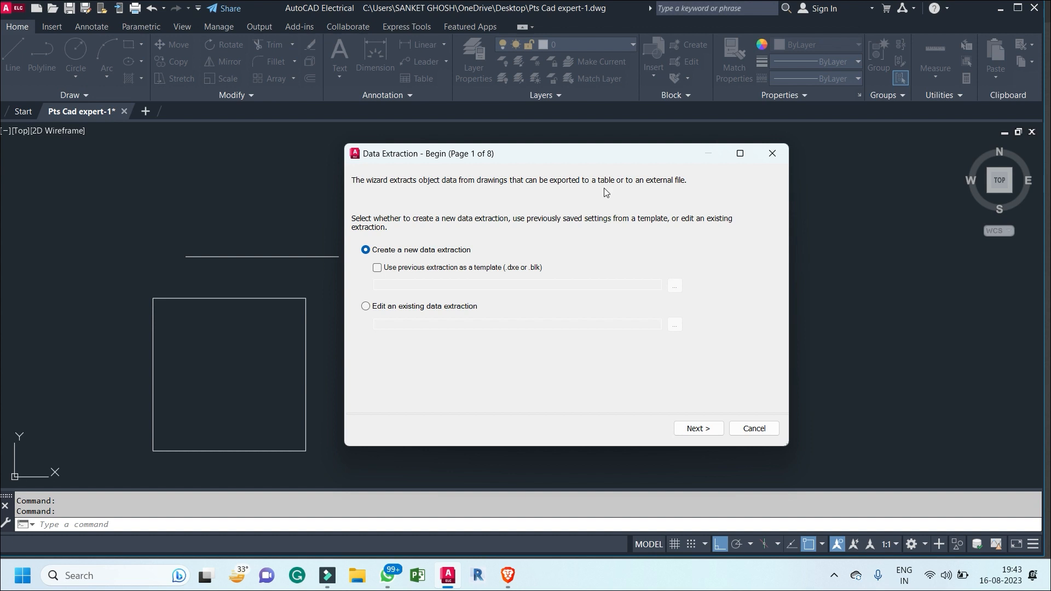
{"action": "left_click_drag", "start_coordinate": [668, 160], "coordinate": [690, 156]}
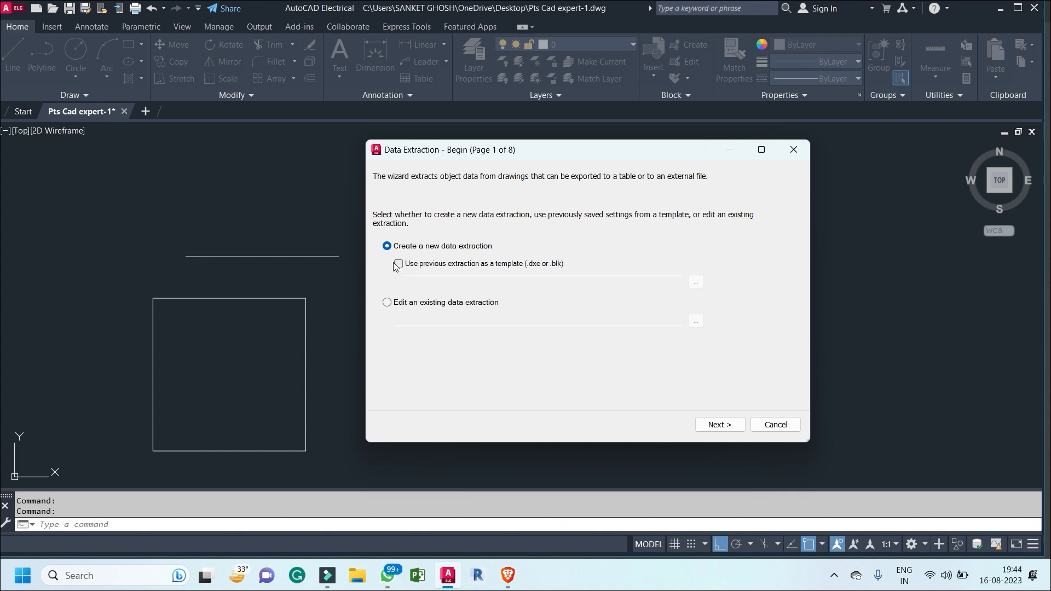
{"action": "left_click", "coordinate": [398, 264]}
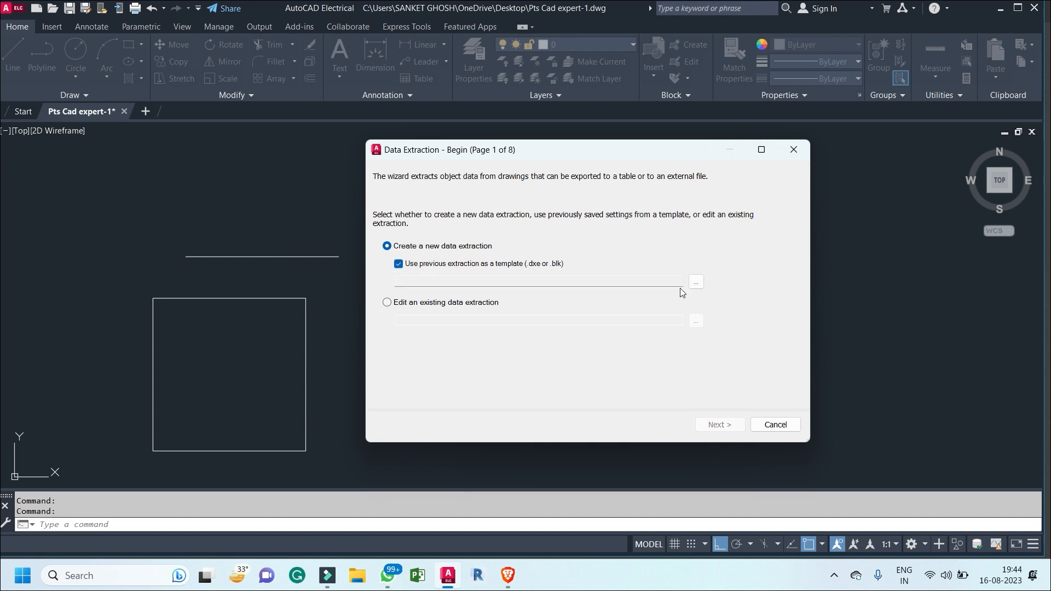
{"action": "left_click", "coordinate": [696, 281]}
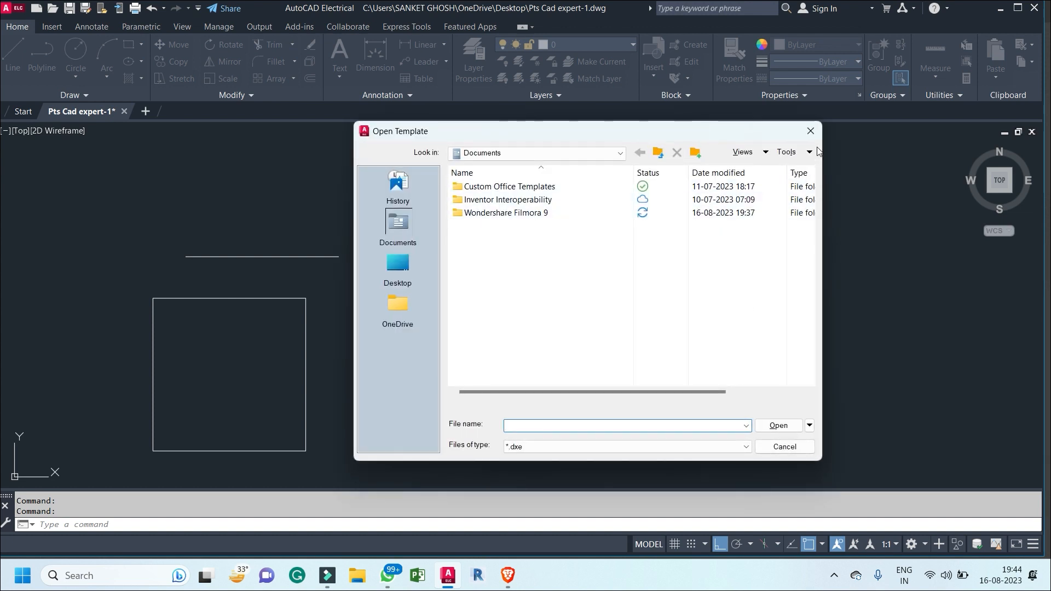
{"action": "left_click", "coordinate": [812, 135]}
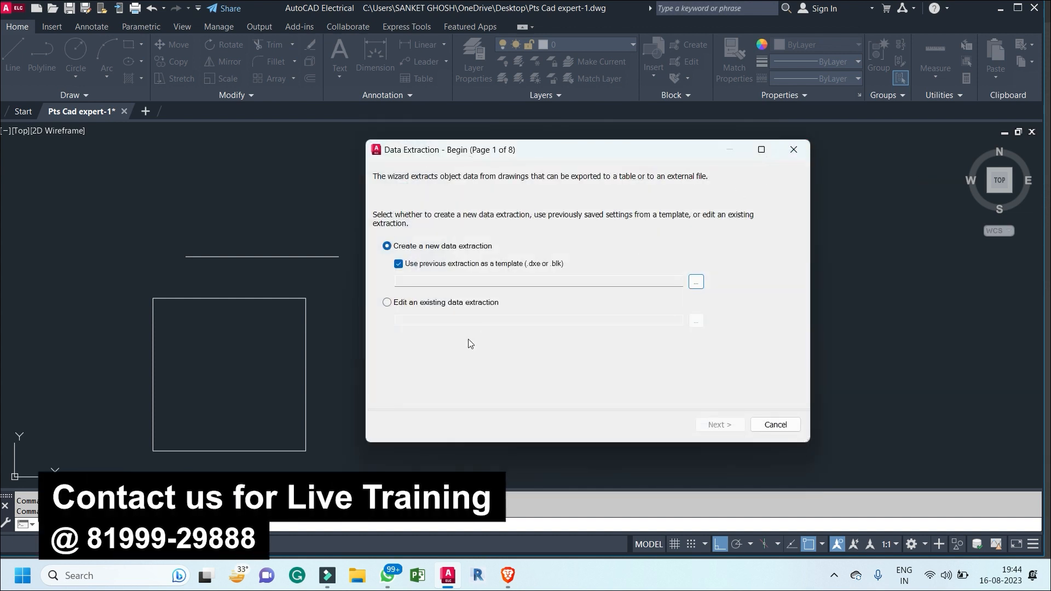
{"action": "left_click", "coordinate": [399, 263]}
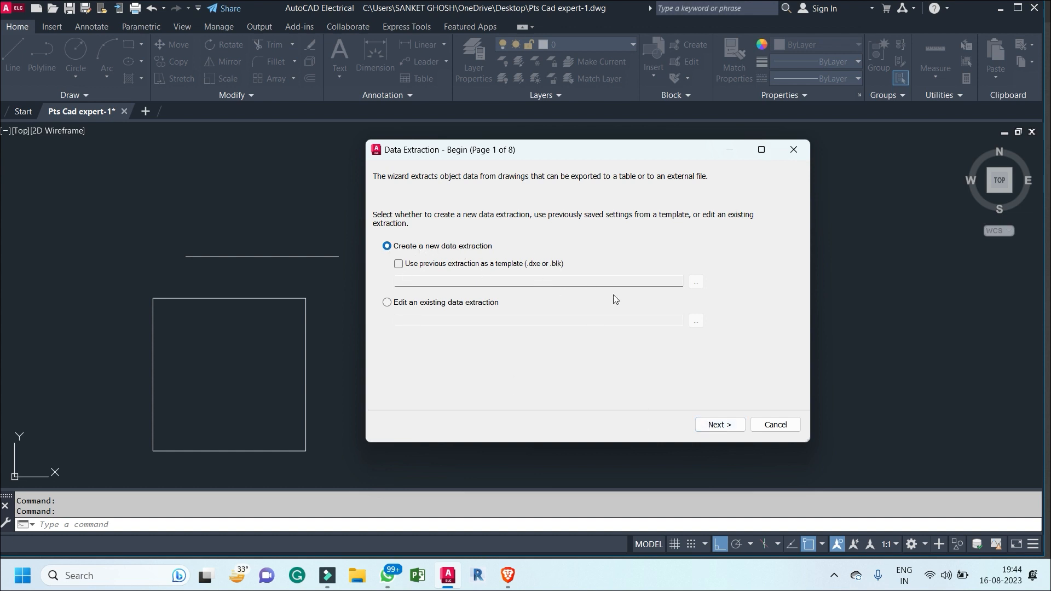
Step: Continue with a new data extraction and save it to the Desktop as "Data Extr" in .dxe format
{"action": "left_click", "coordinate": [720, 424]}
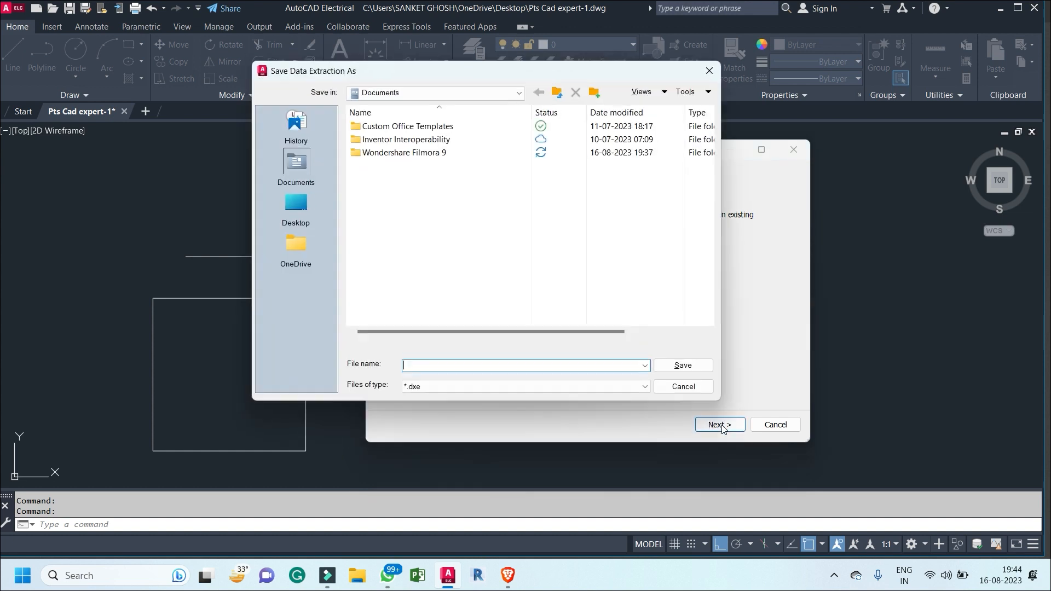
{"action": "left_click_drag", "start_coordinate": [452, 75], "coordinate": [525, 118]}
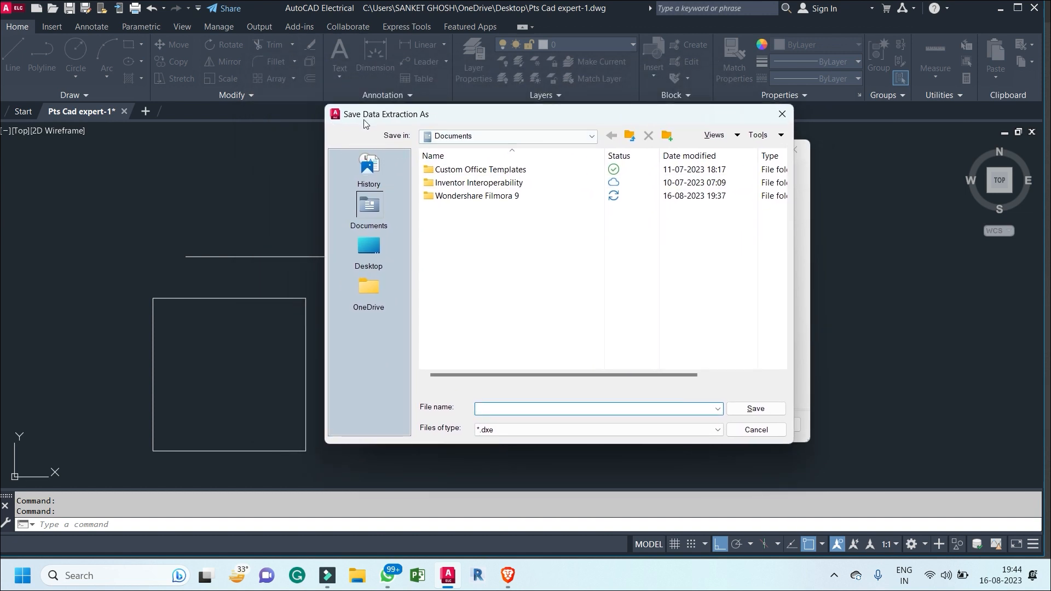
{"action": "left_click_drag", "start_coordinate": [492, 118], "coordinate": [430, 101]}
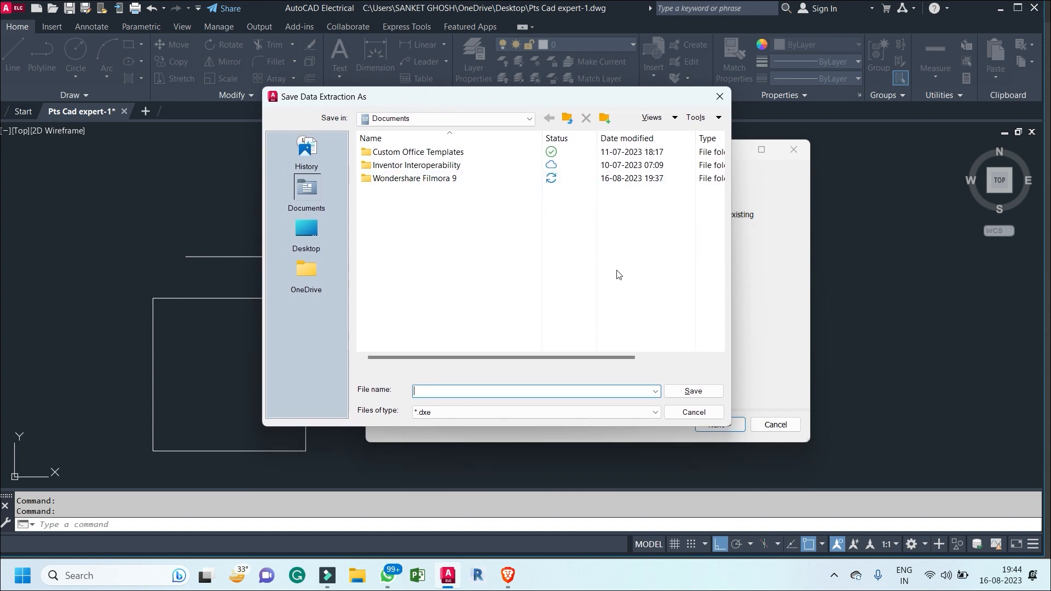
{"action": "left_click", "coordinate": [307, 234]}
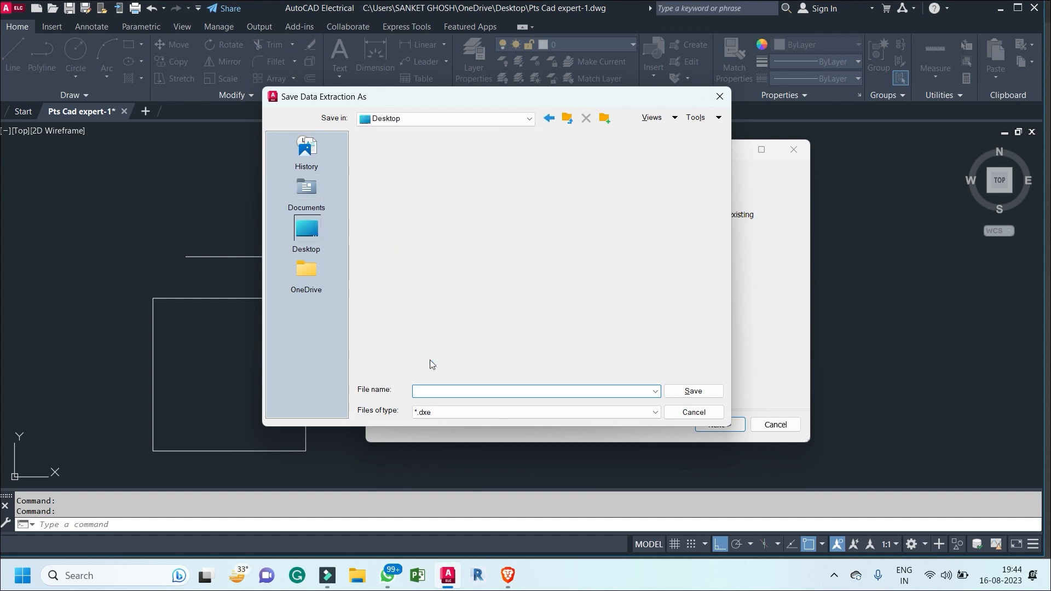
{"action": "left_click", "coordinate": [425, 395]}
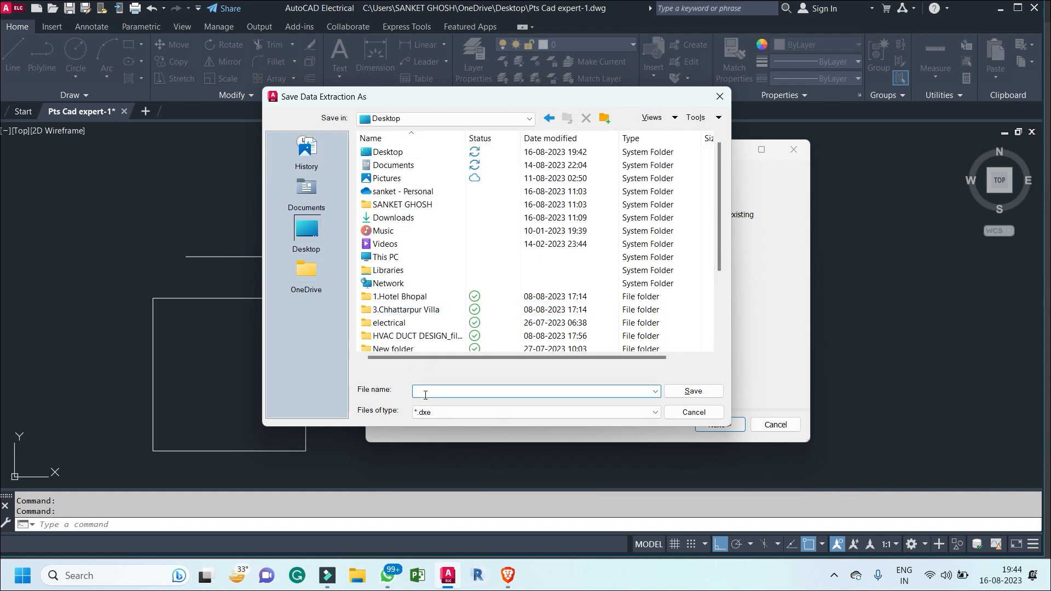
{"action": "type", "text": "Data Extr"}
{"action": "left_click", "coordinate": [424, 412]}
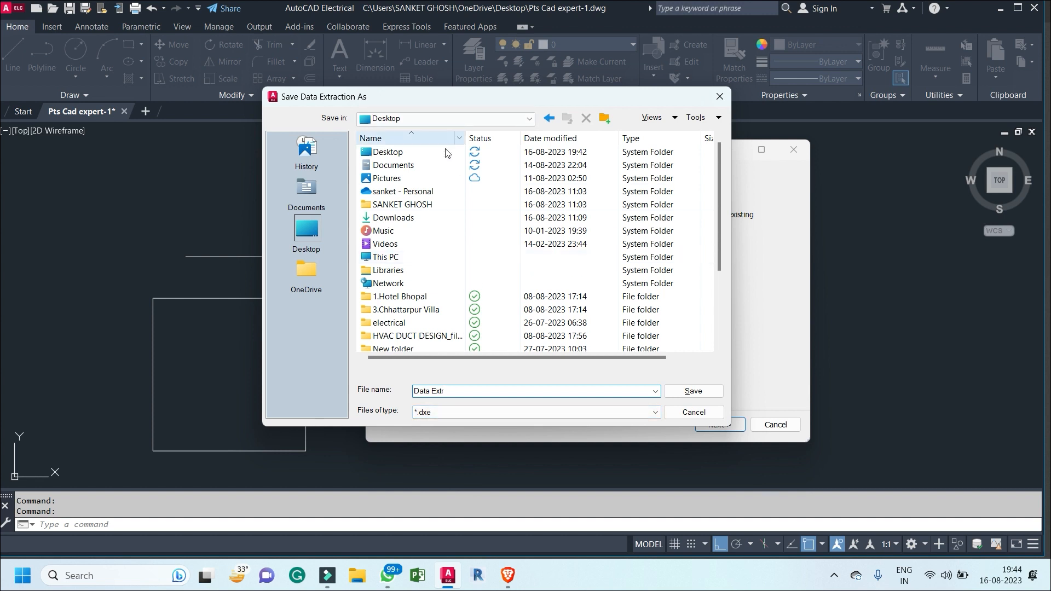
{"action": "left_click", "coordinate": [436, 417]}
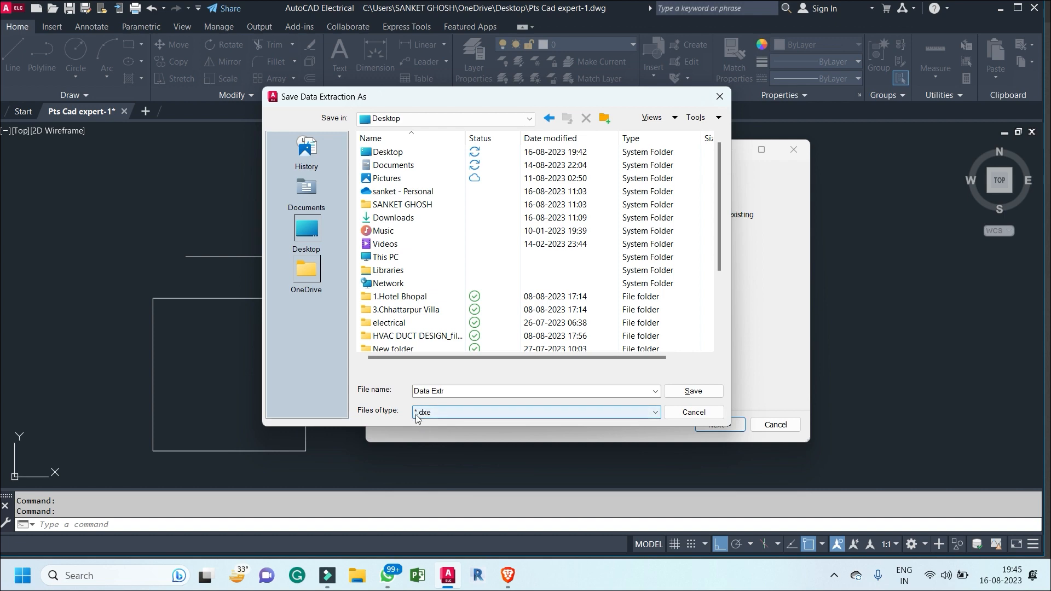
{"action": "left_click", "coordinate": [670, 389]}
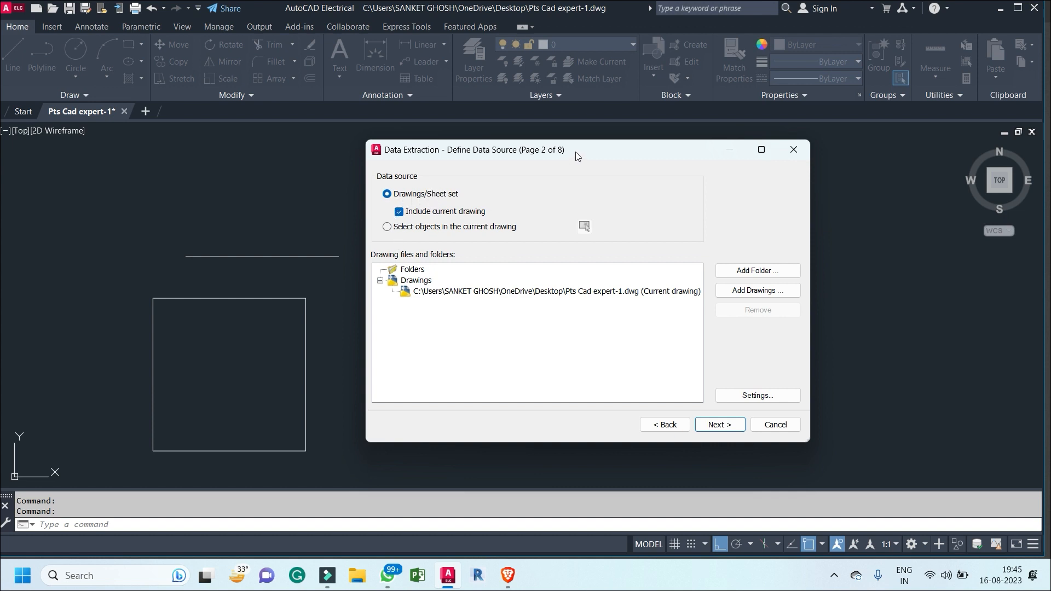
Step: Use Drawings/Sheet set with the current drawing included as the data source and load its objects
{"action": "left_click_drag", "start_coordinate": [576, 152], "coordinate": [682, 155]}
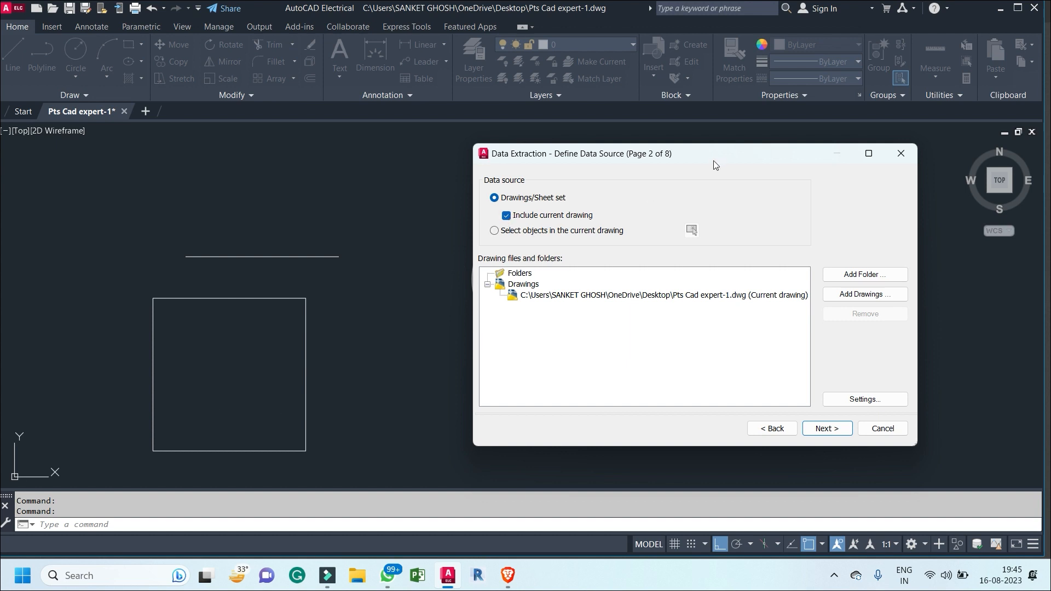
{"action": "left_click_drag", "start_coordinate": [623, 157], "coordinate": [535, 157]}
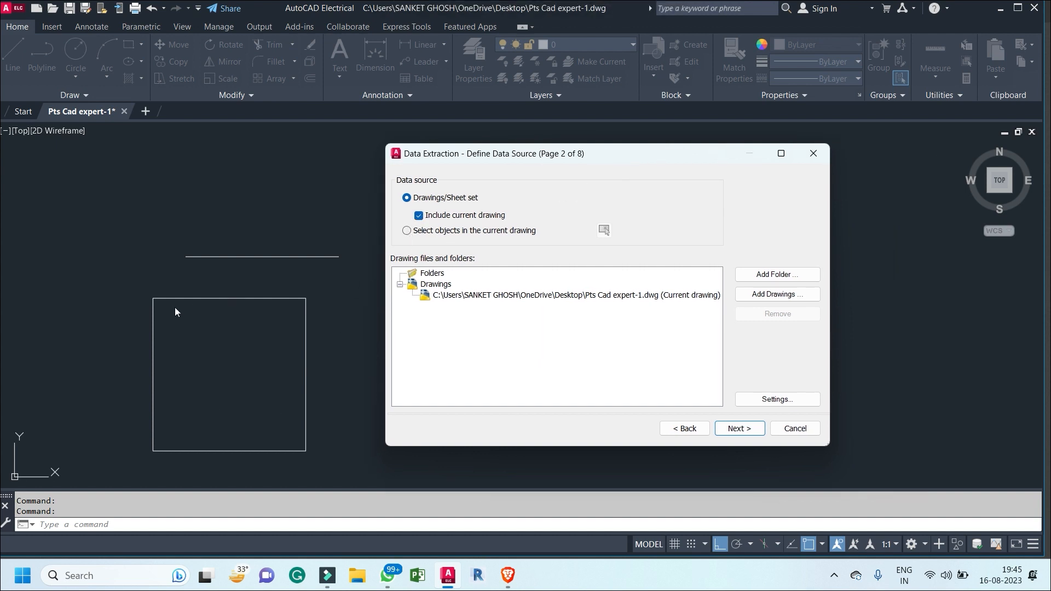
{"action": "left_click", "coordinate": [407, 230]}
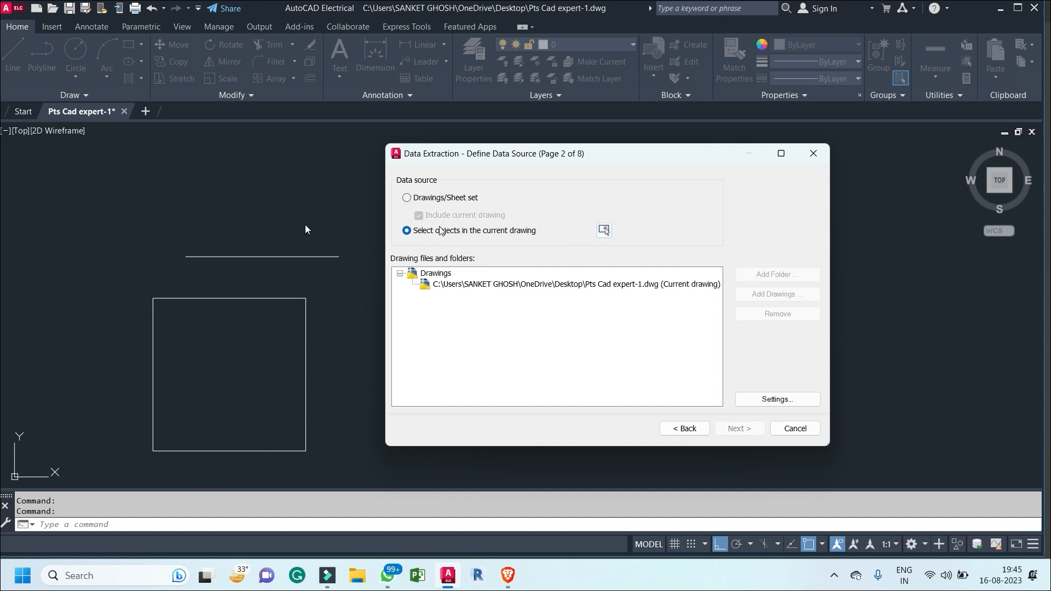
{"action": "left_click", "coordinate": [406, 198]}
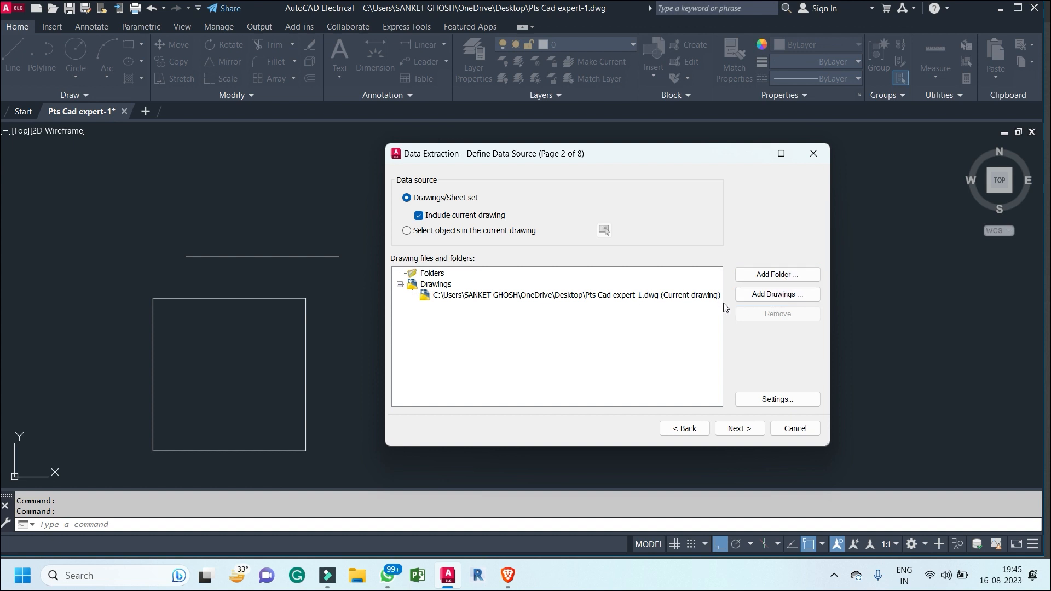
{"action": "left_click", "coordinate": [738, 429]}
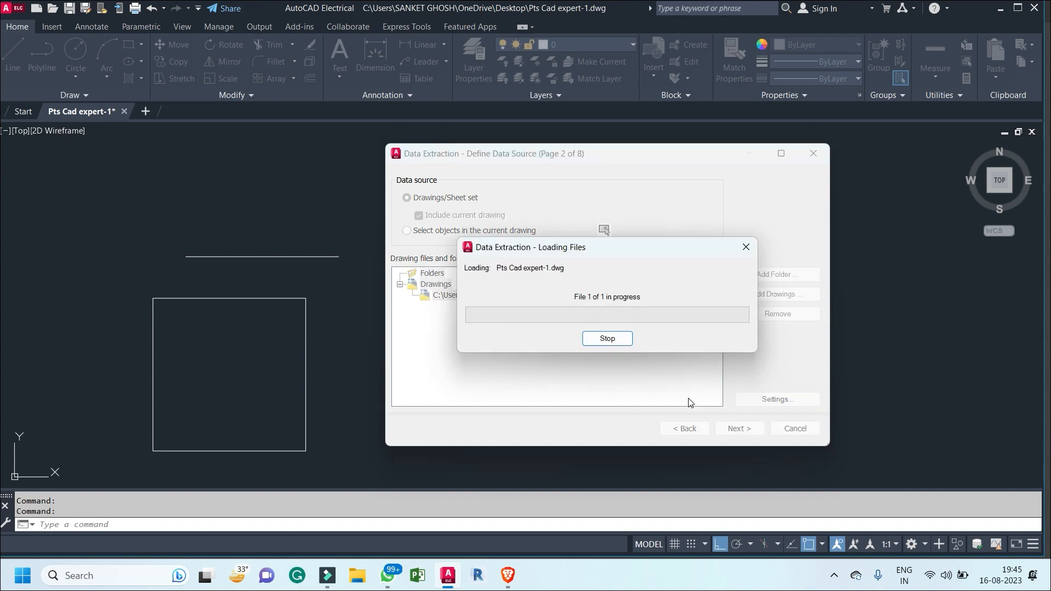
Step: Include the Circle, Line and Polyline objects in the extraction and proceed to property selection
{"action": "left_click_drag", "start_coordinate": [627, 165], "coordinate": [897, 229]}
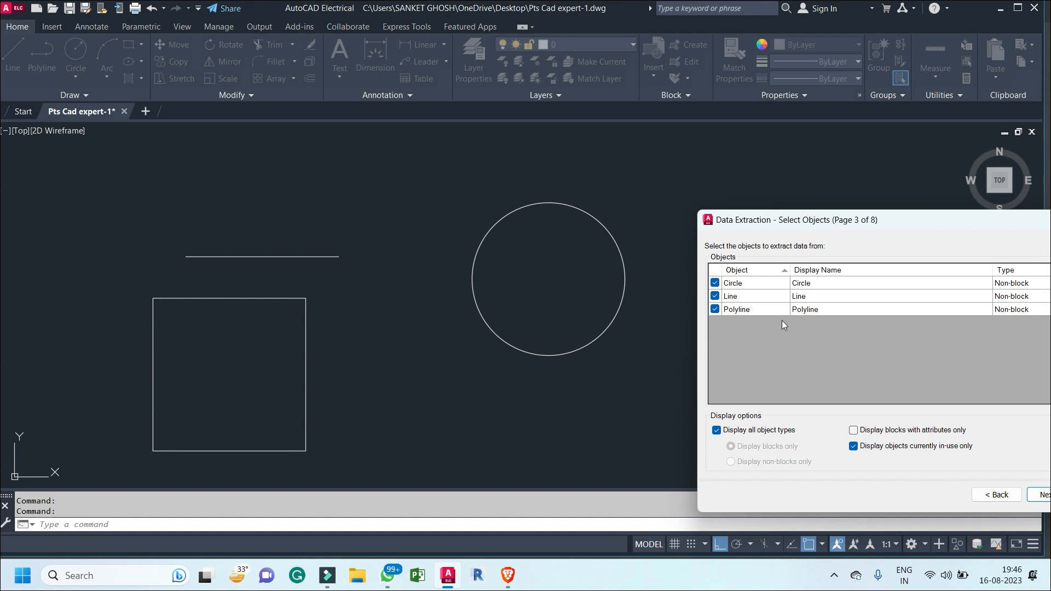
{"action": "left_click_drag", "start_coordinate": [896, 220], "coordinate": [586, 167]}
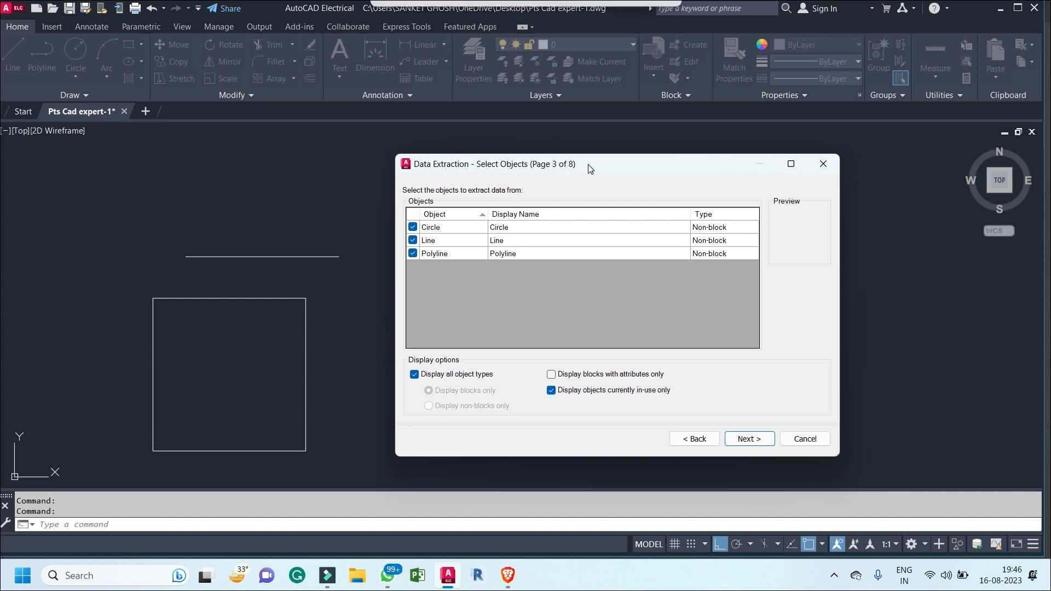
{"action": "left_click", "coordinate": [412, 227]}
{"action": "left_click", "coordinate": [413, 240]}
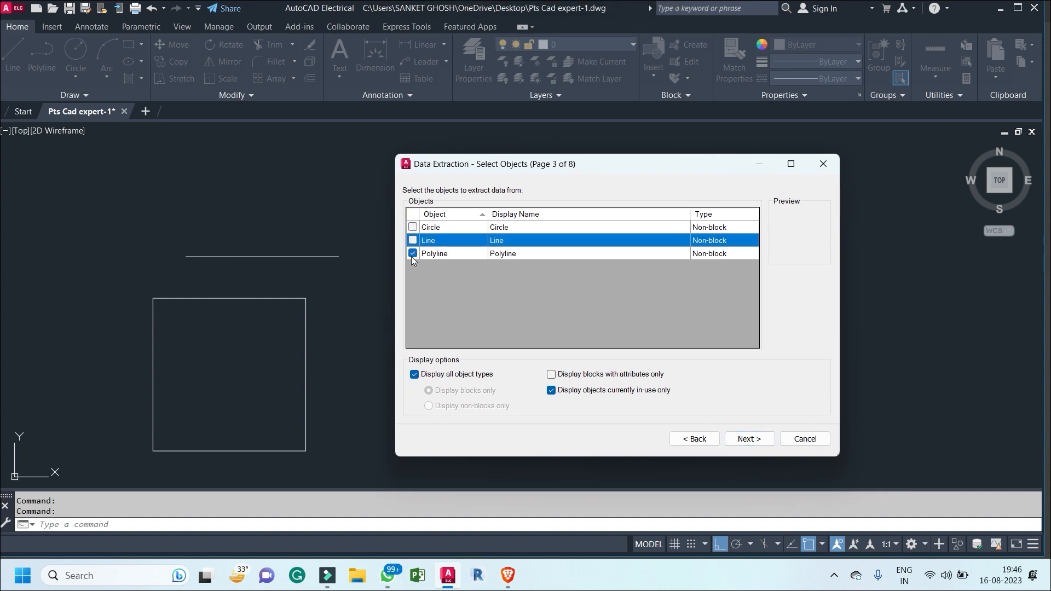
{"action": "left_click", "coordinate": [413, 253]}
{"action": "left_click", "coordinate": [412, 241]}
{"action": "left_click", "coordinate": [412, 227]}
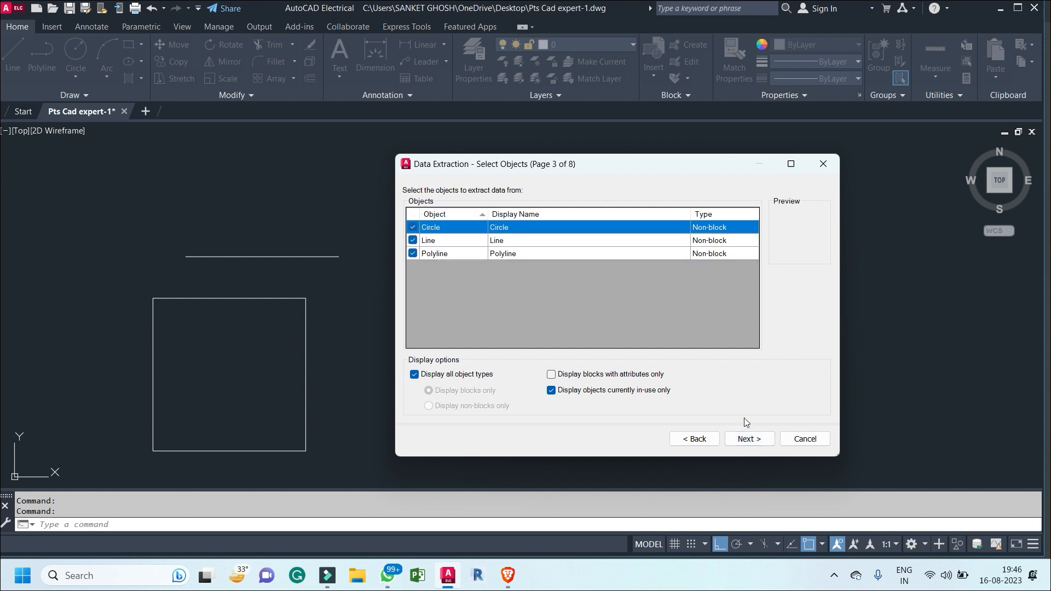
{"action": "left_click", "coordinate": [748, 439]}
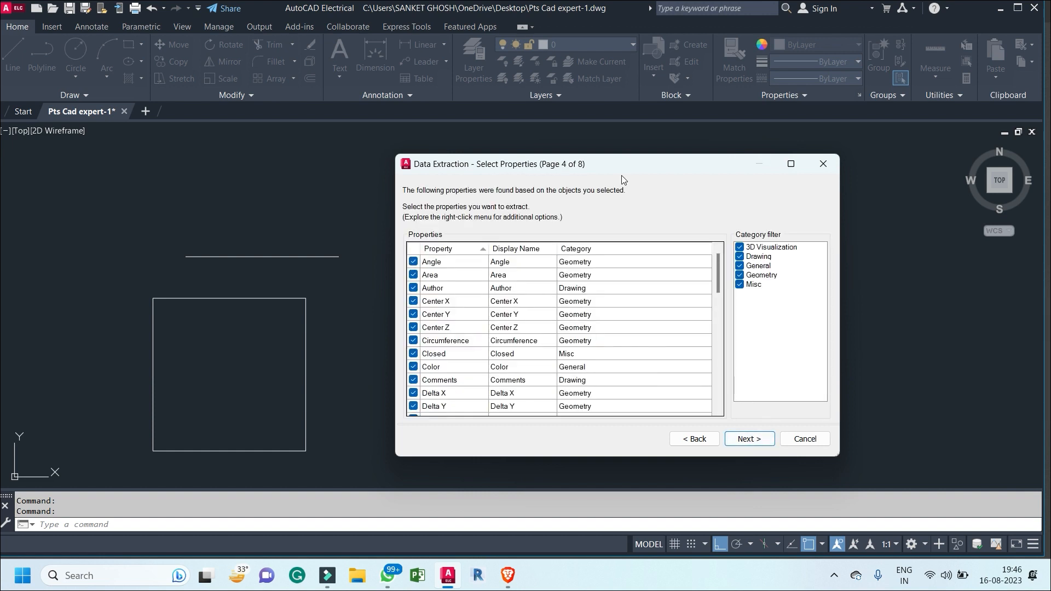
Step: Exclude the 3D Visualization category from the extractable properties
{"action": "left_click_drag", "start_coordinate": [612, 169], "coordinate": [593, 136]}
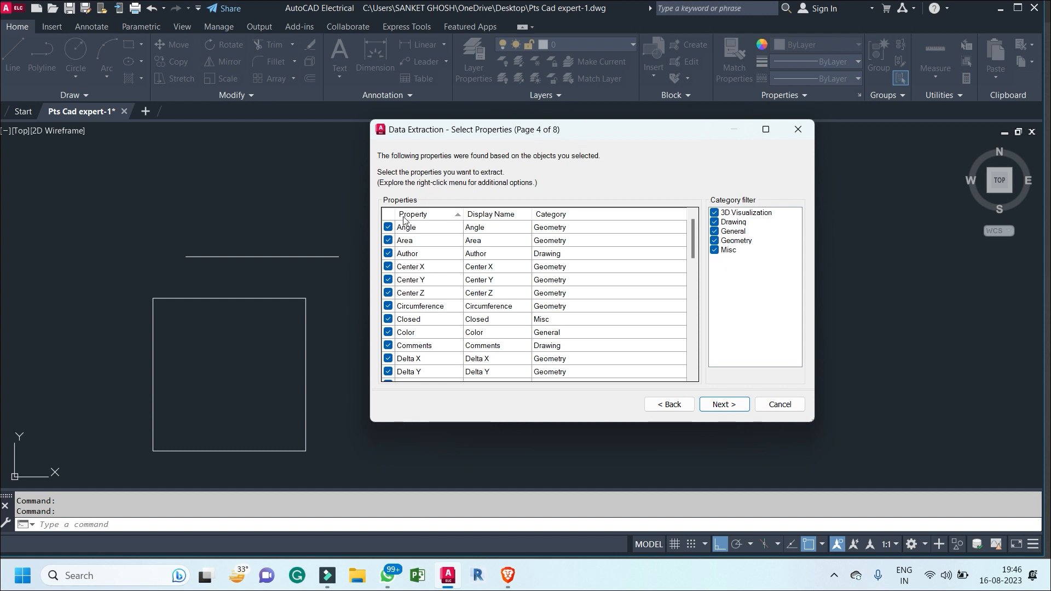
{"action": "left_click", "coordinate": [714, 214]}
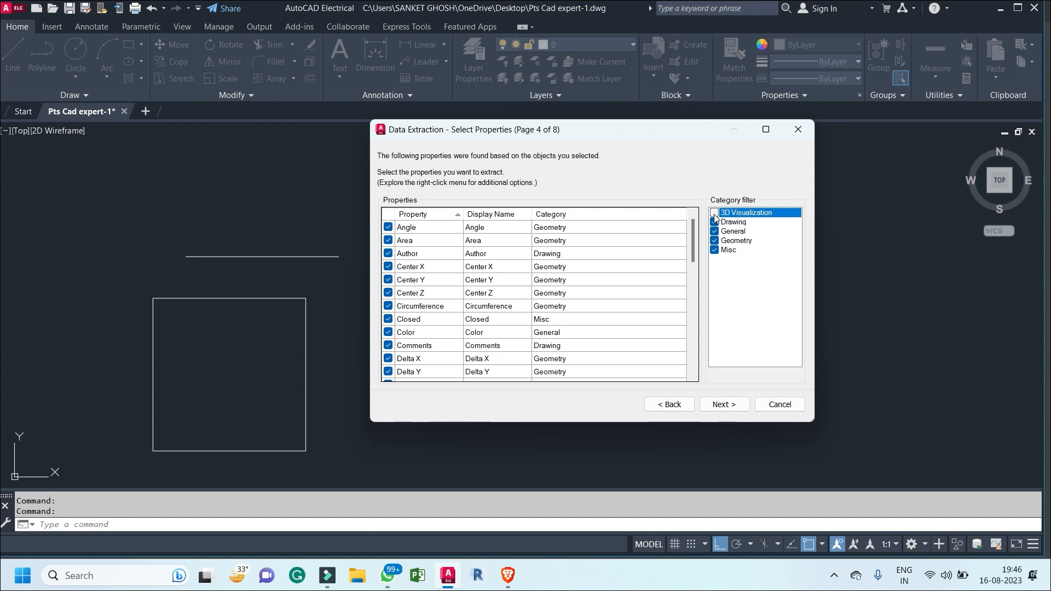
{"action": "left_click", "coordinate": [714, 250]}
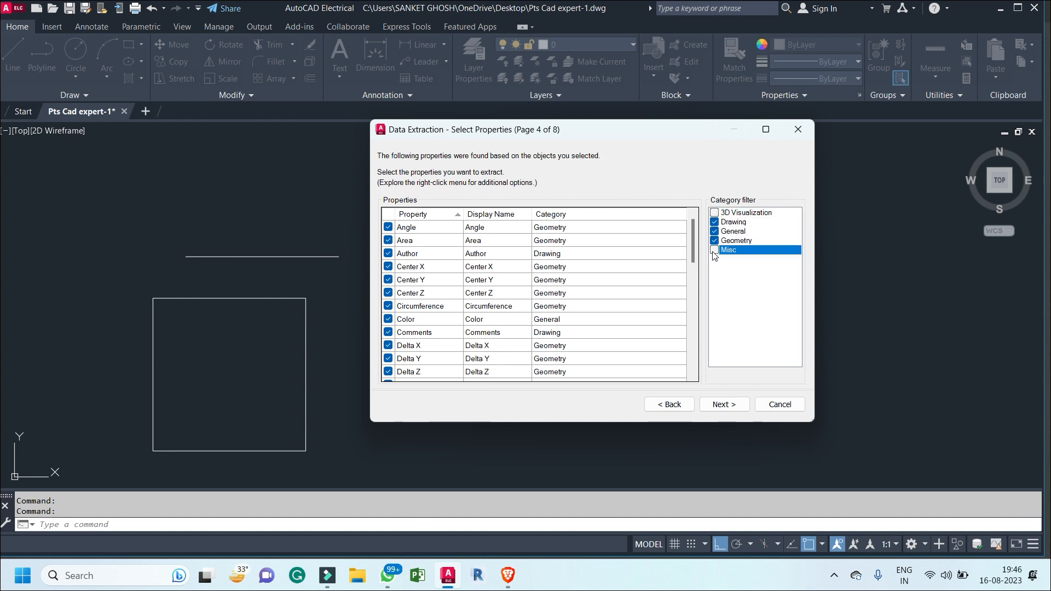
{"action": "left_click", "coordinate": [715, 250]}
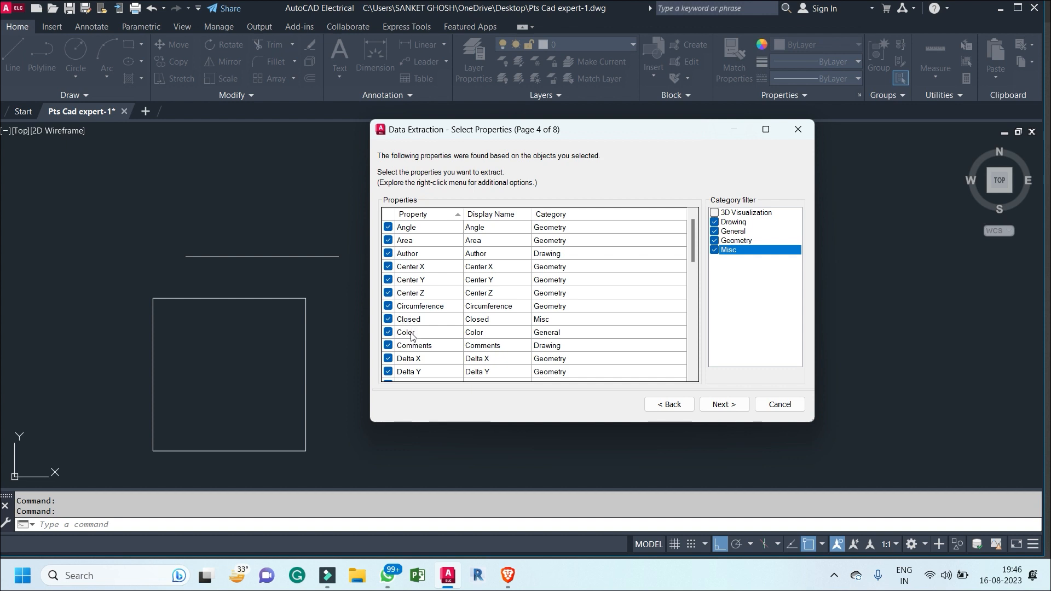
{"action": "left_click", "coordinate": [714, 250]}
{"action": "left_click", "coordinate": [714, 250]}
{"action": "left_click", "coordinate": [714, 251]}
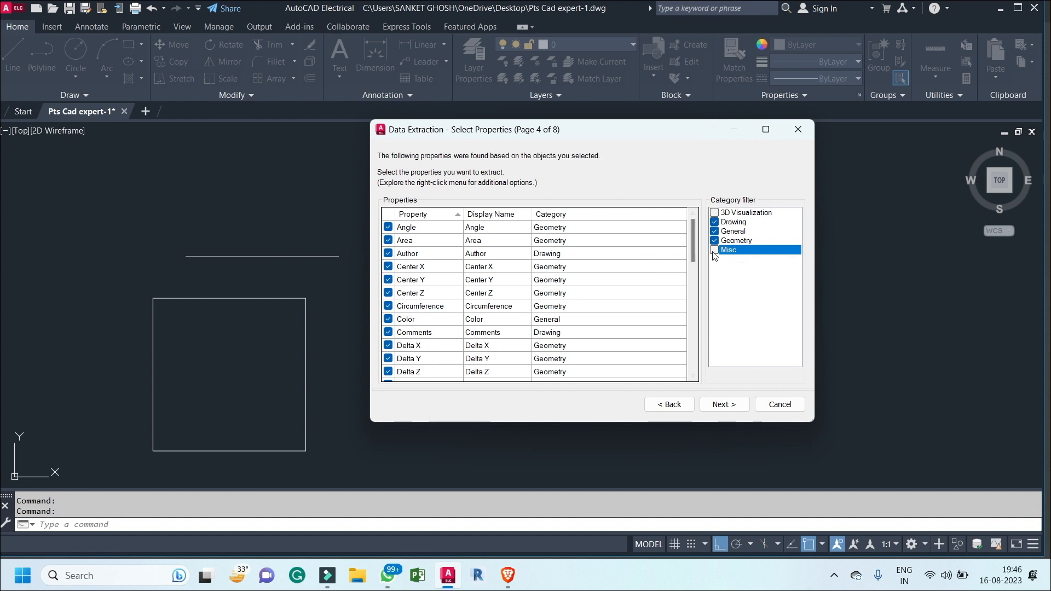
{"action": "left_click", "coordinate": [714, 250]}
{"action": "left_click", "coordinate": [714, 241]}
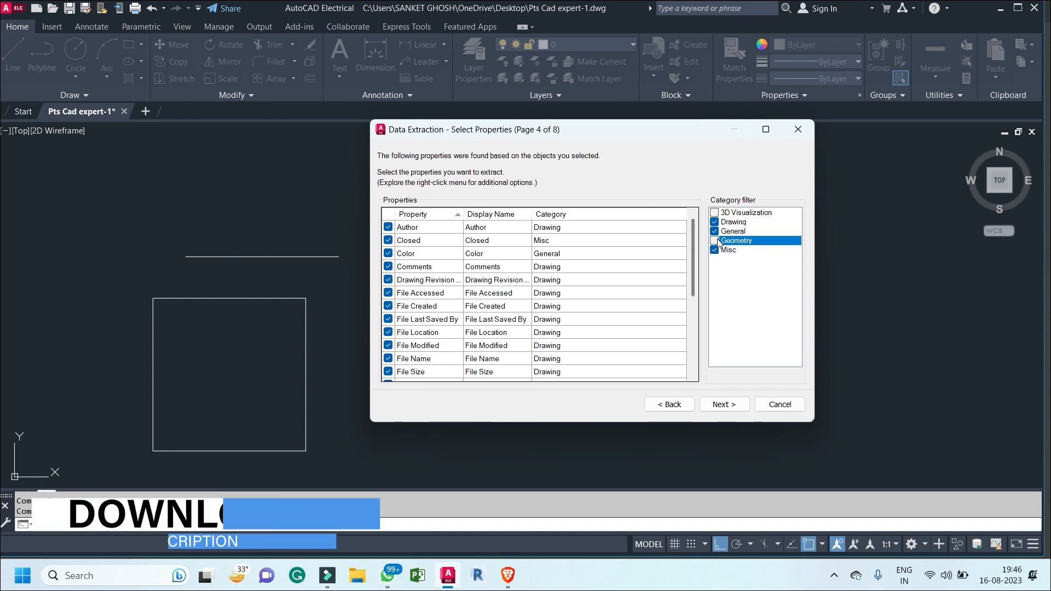
{"action": "left_click", "coordinate": [714, 241]}
{"action": "left_click", "coordinate": [714, 231]}
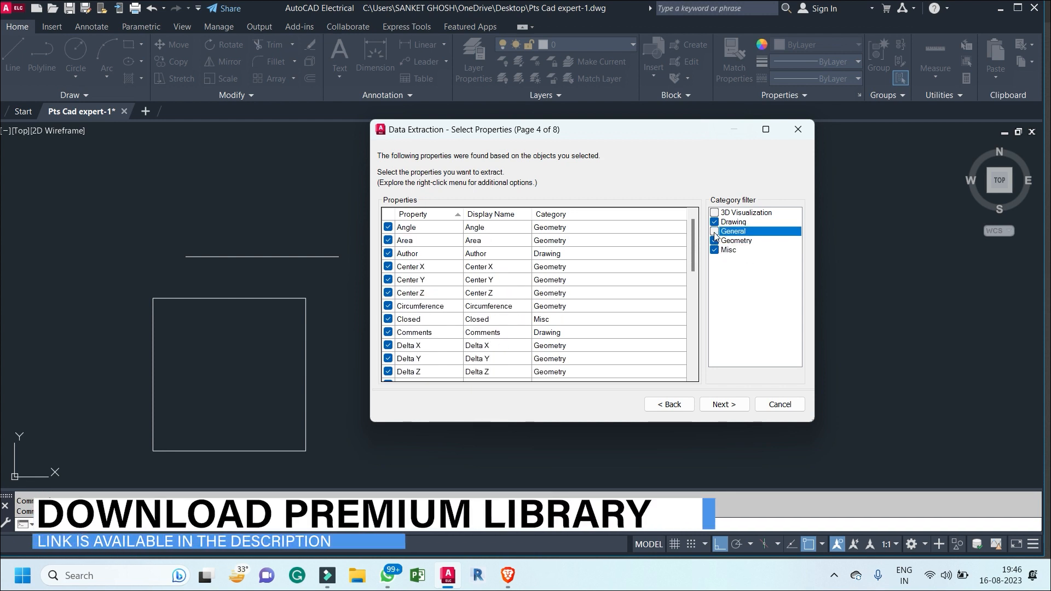
{"action": "left_click", "coordinate": [715, 232]}
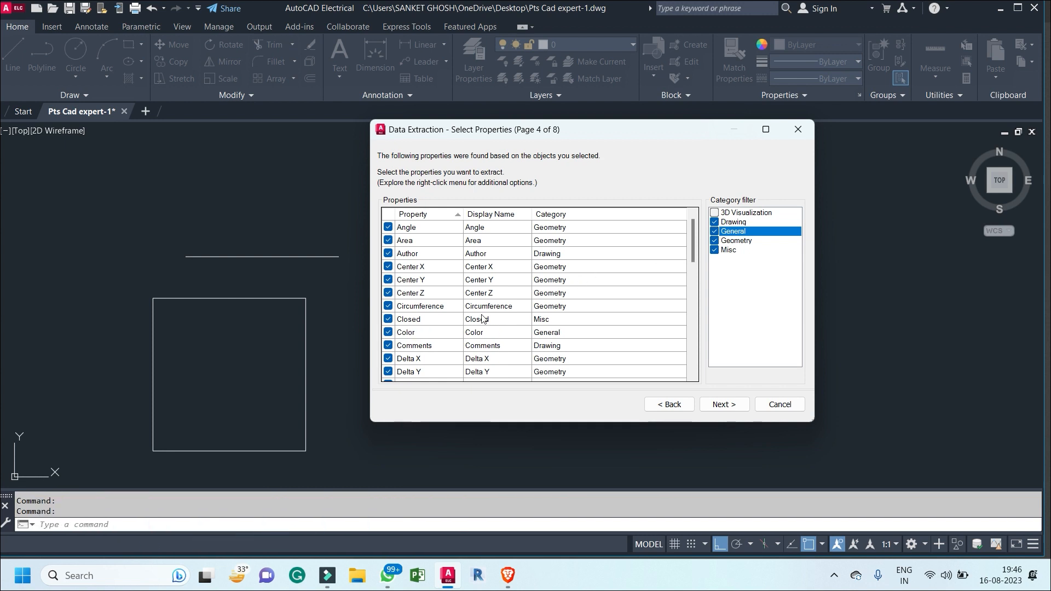
{"action": "left_click", "coordinate": [716, 232]}
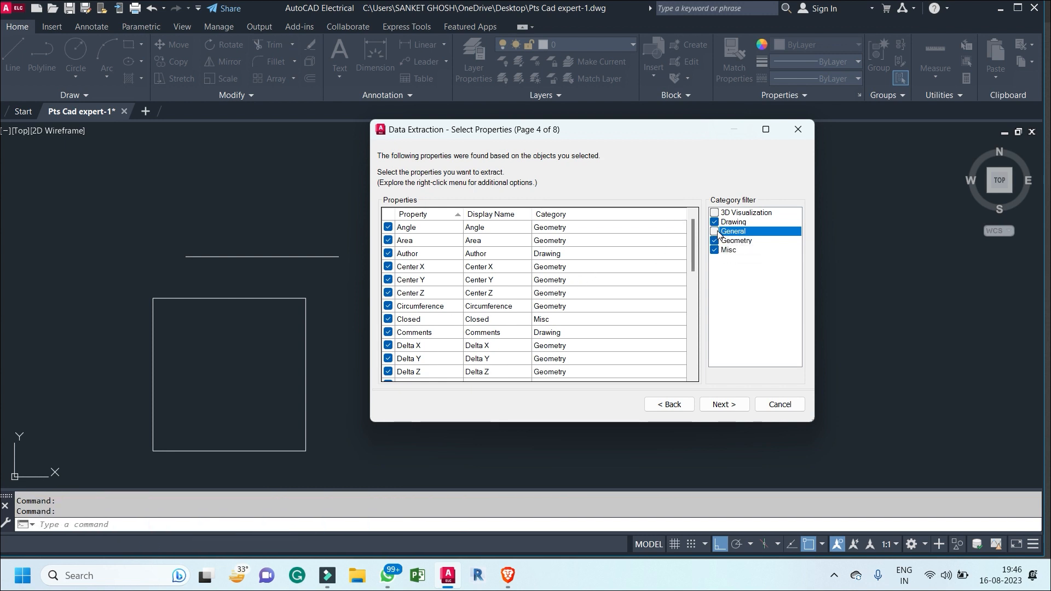
{"action": "left_click", "coordinate": [717, 232]}
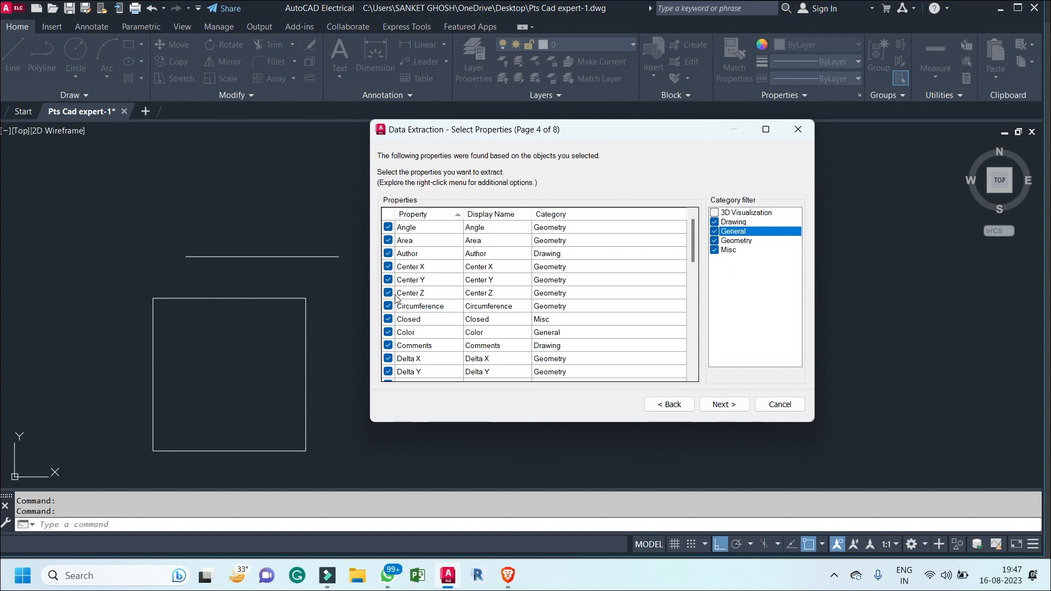
Step: Look through the list of extractable properties in the Drawing, General, Geometry and Misc categories
{"action": "scroll", "coordinate": [397, 297], "scroll_direction": "down", "scroll_amount": 5}
{"action": "scroll", "coordinate": [397, 296], "scroll_direction": "up", "scroll_amount": 5}
{"action": "left_click", "coordinate": [391, 229]}
{"action": "left_click", "coordinate": [388, 266]}
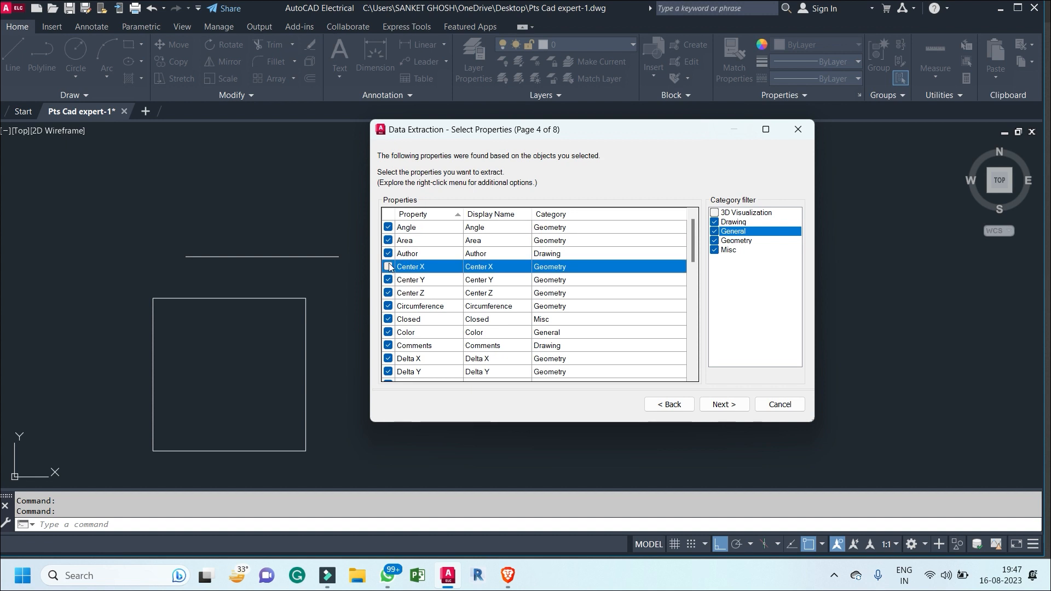
{"action": "left_click", "coordinate": [389, 306]}
{"action": "scroll", "coordinate": [421, 310], "scroll_direction": "down", "scroll_amount": 4}
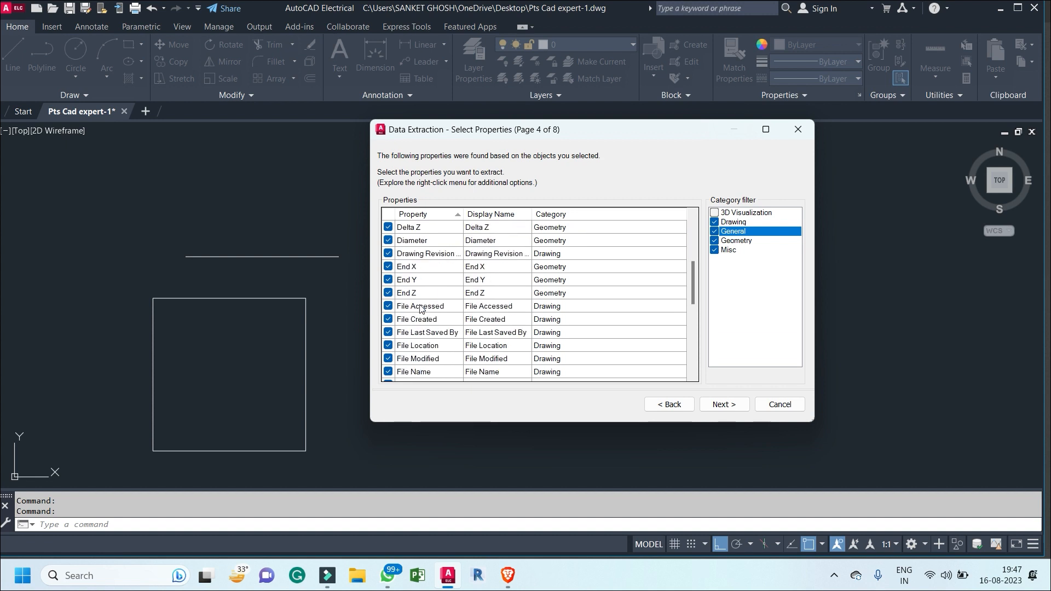
{"action": "scroll", "coordinate": [422, 309], "scroll_direction": "down", "scroll_amount": 2}
{"action": "left_click", "coordinate": [388, 332]}
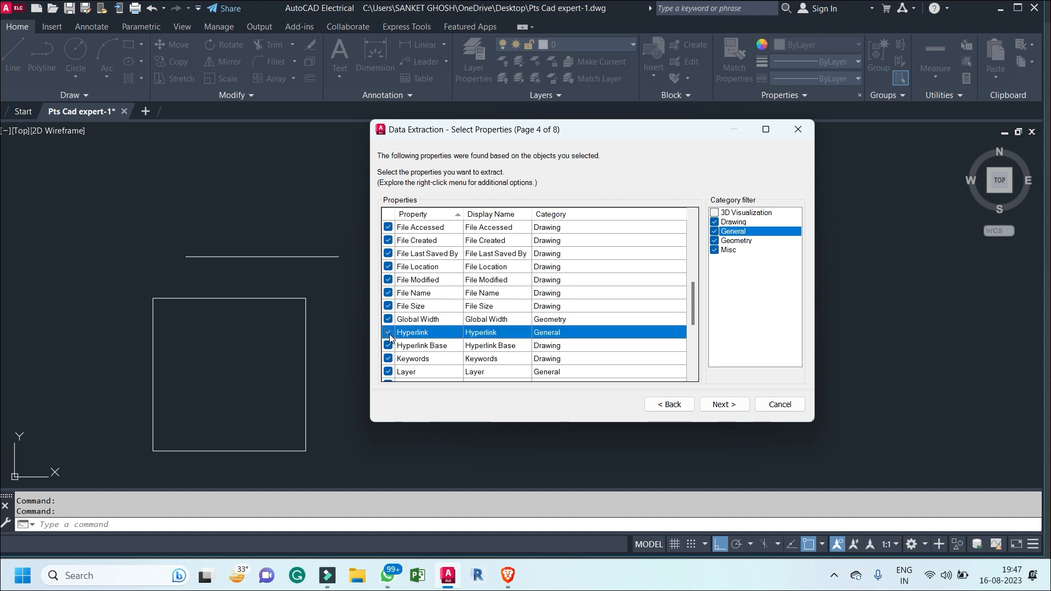
{"action": "scroll", "coordinate": [388, 337], "scroll_direction": "up", "scroll_amount": 6}
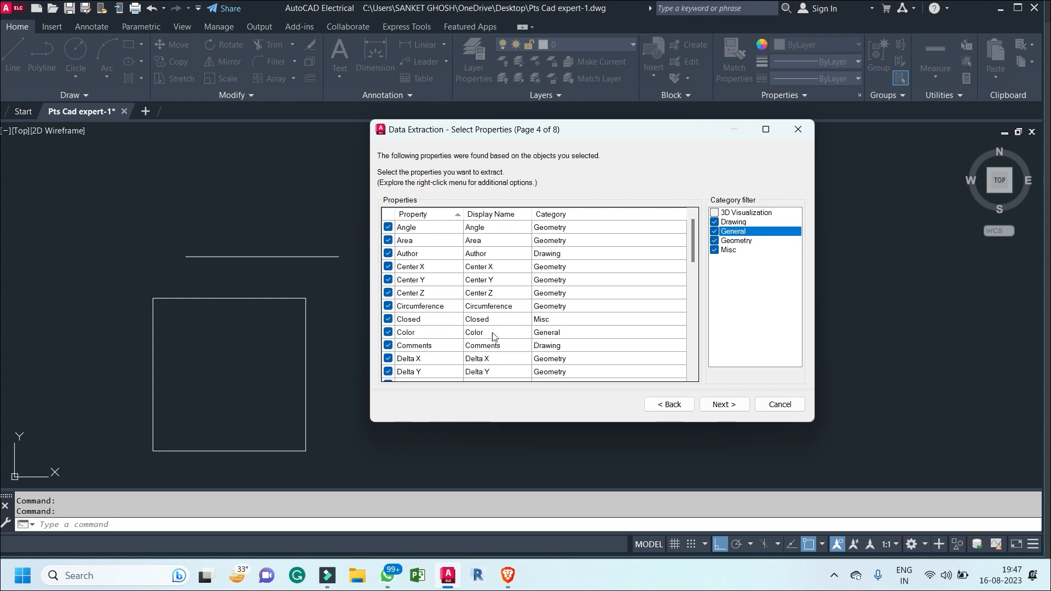
{"action": "scroll", "coordinate": [399, 343], "scroll_direction": "down", "scroll_amount": 3}
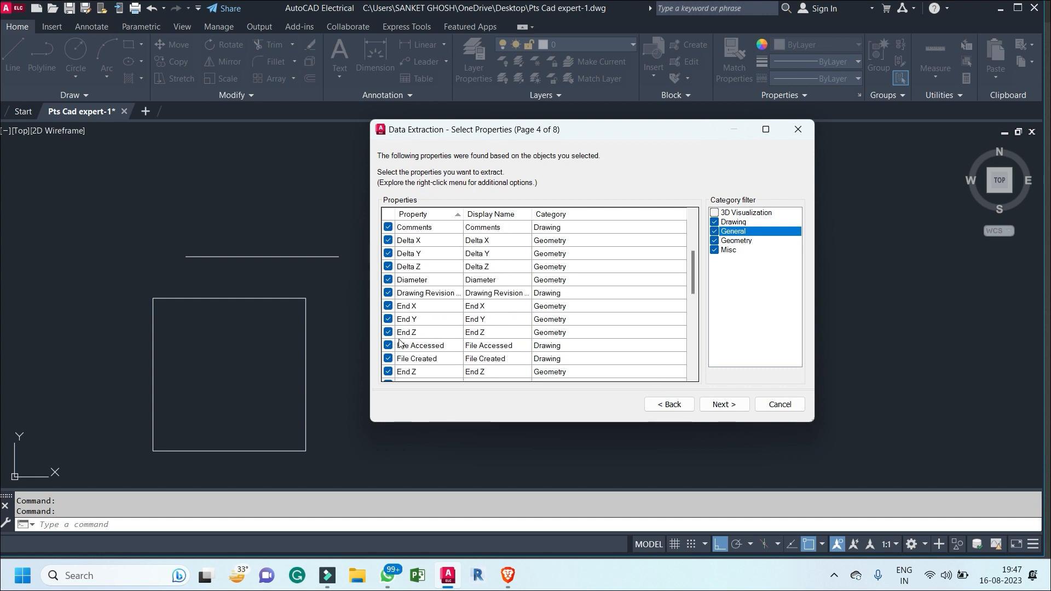
{"action": "scroll", "coordinate": [400, 343], "scroll_direction": "up", "scroll_amount": 3}
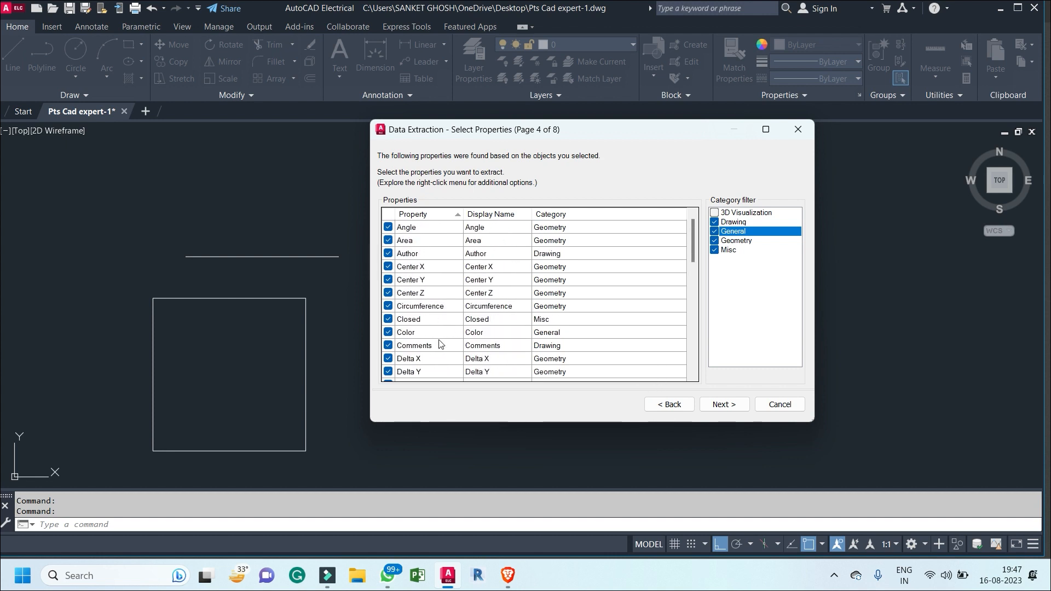
Step: Accept the selected properties and review the extracted line, circle and polyline rows on the data refinement page
{"action": "left_click", "coordinate": [722, 405]}
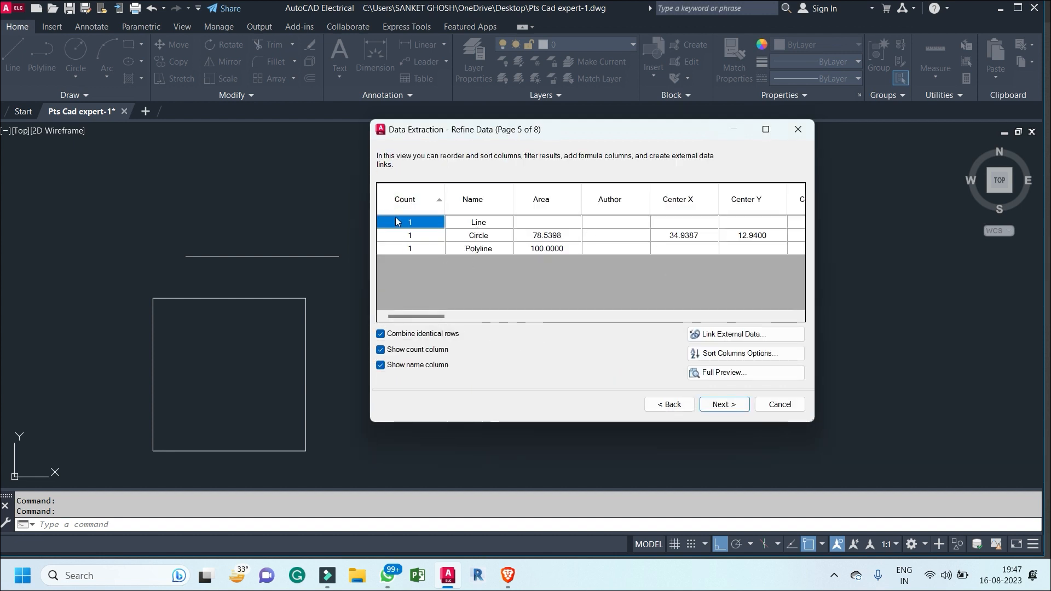
{"action": "left_click_drag", "start_coordinate": [626, 137], "coordinate": [673, 179]}
{"action": "left_click_drag", "start_coordinate": [819, 168], "coordinate": [674, 144]}
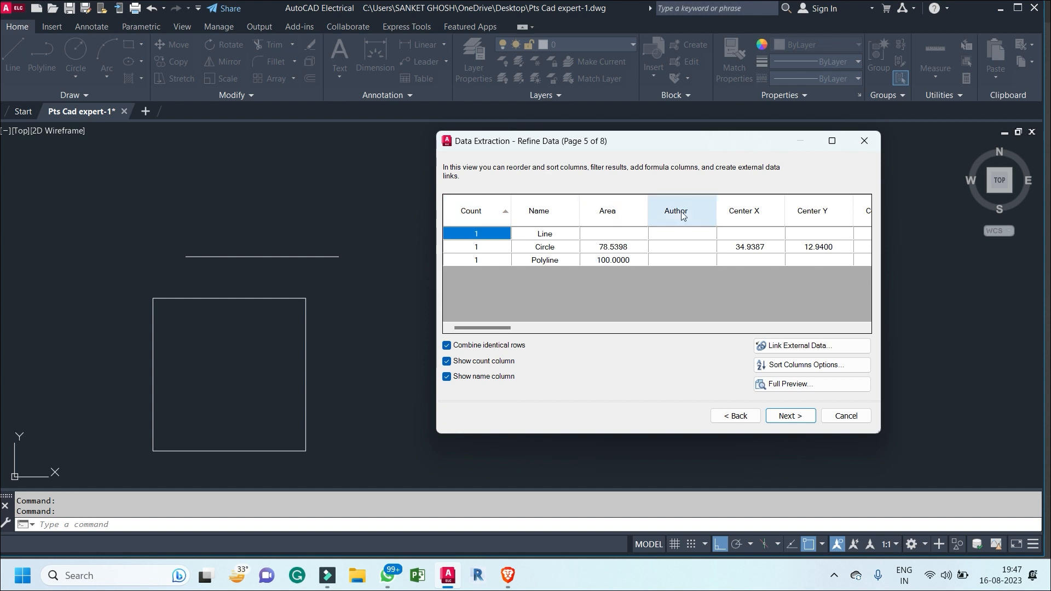
{"action": "left_click_drag", "start_coordinate": [505, 328], "coordinate": [462, 338]}
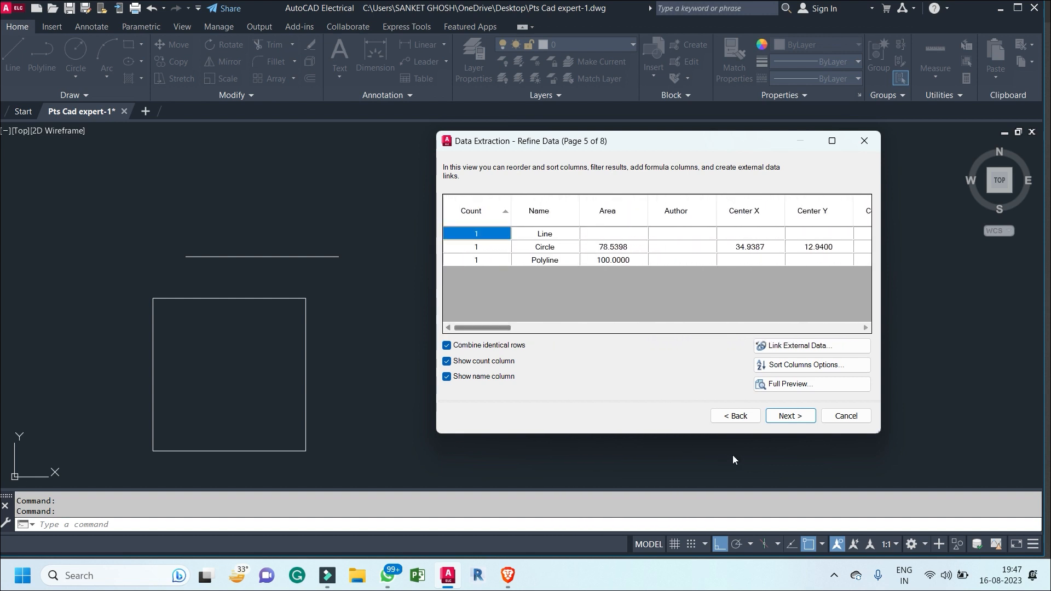
Step: Return to property selection, try excluding the General and Misc categories, and go back to the data refinement page
{"action": "left_click", "coordinate": [735, 416]}
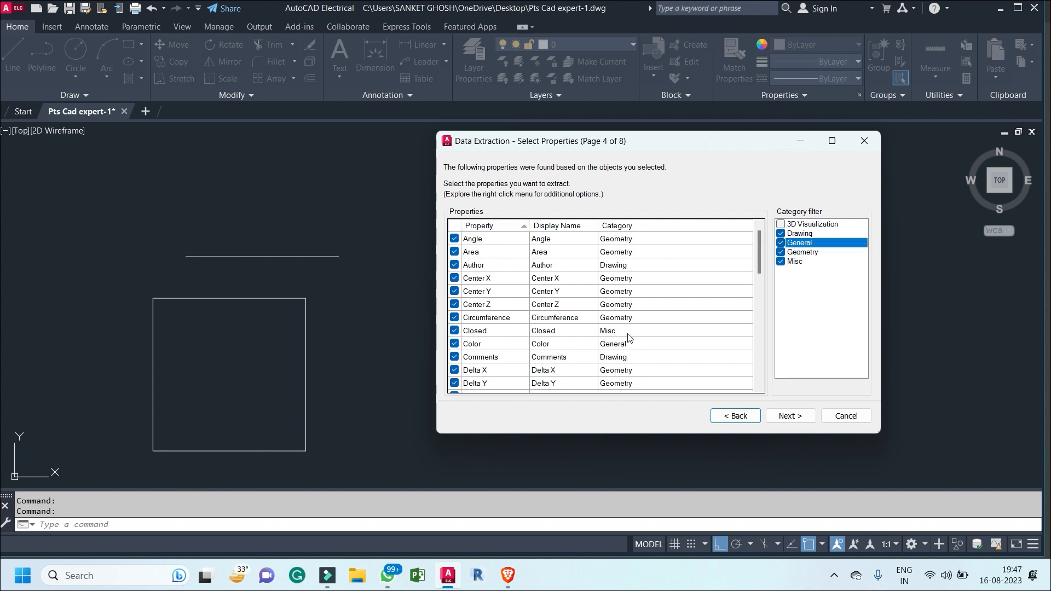
{"action": "left_click", "coordinate": [781, 243]}
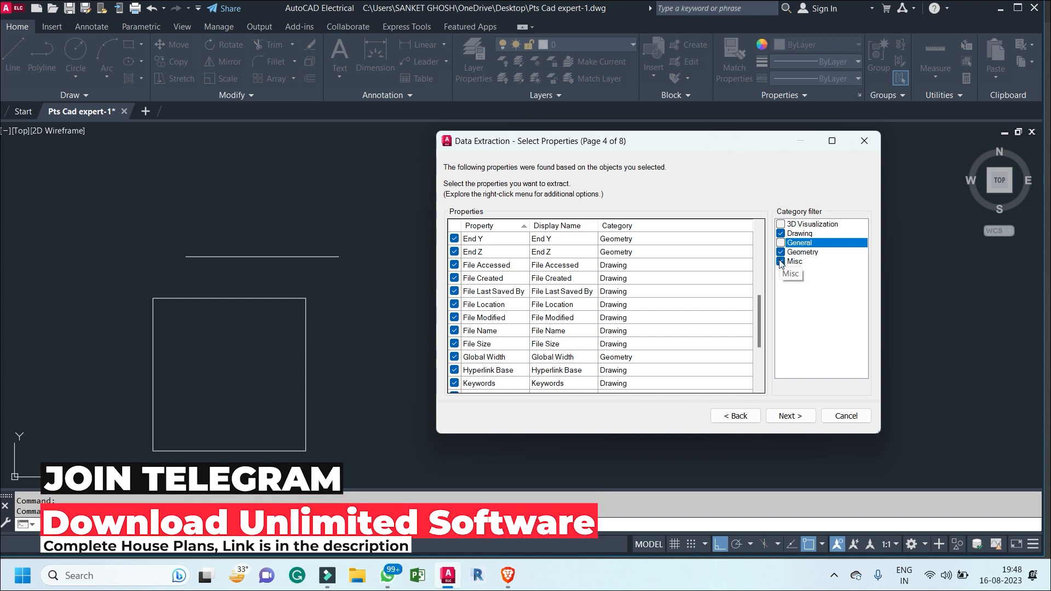
{"action": "left_click", "coordinate": [781, 262]}
{"action": "left_click", "coordinate": [781, 262]}
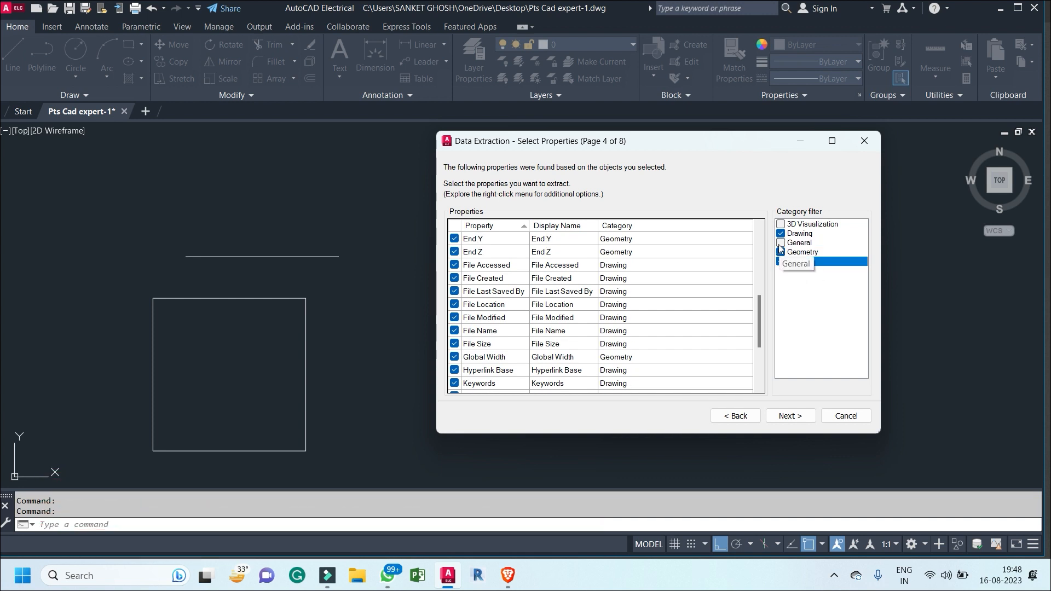
{"action": "left_click", "coordinate": [781, 243]}
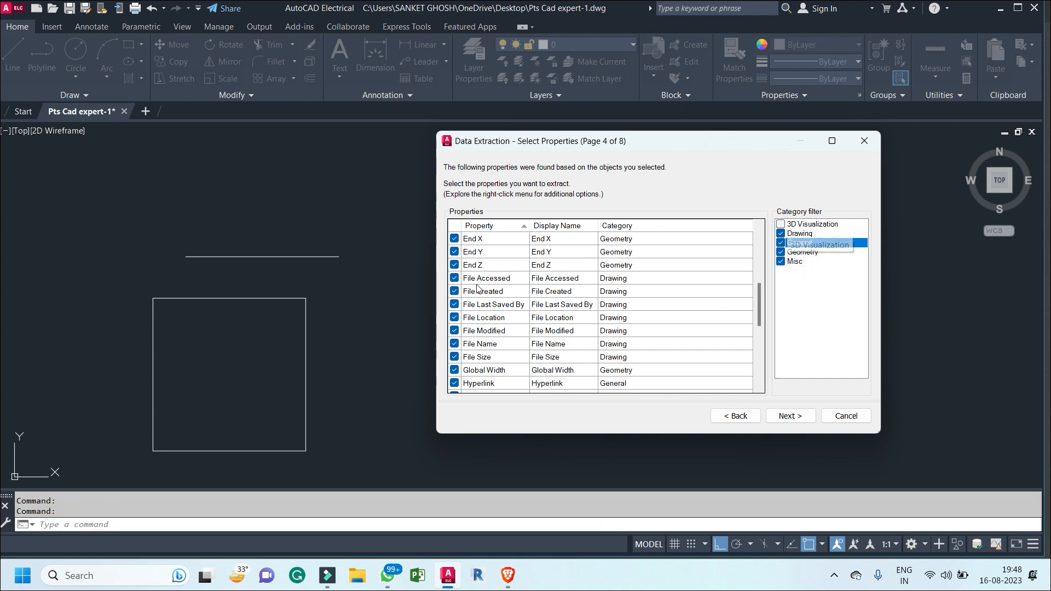
{"action": "scroll", "coordinate": [452, 265], "scroll_direction": "up", "scroll_amount": 6}
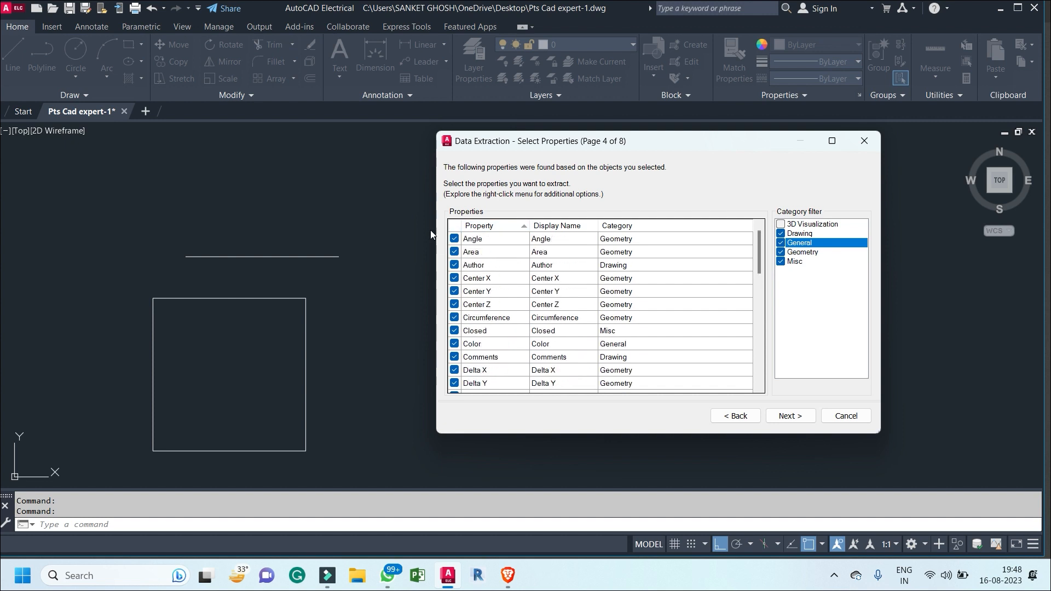
{"action": "left_click", "coordinate": [784, 416]}
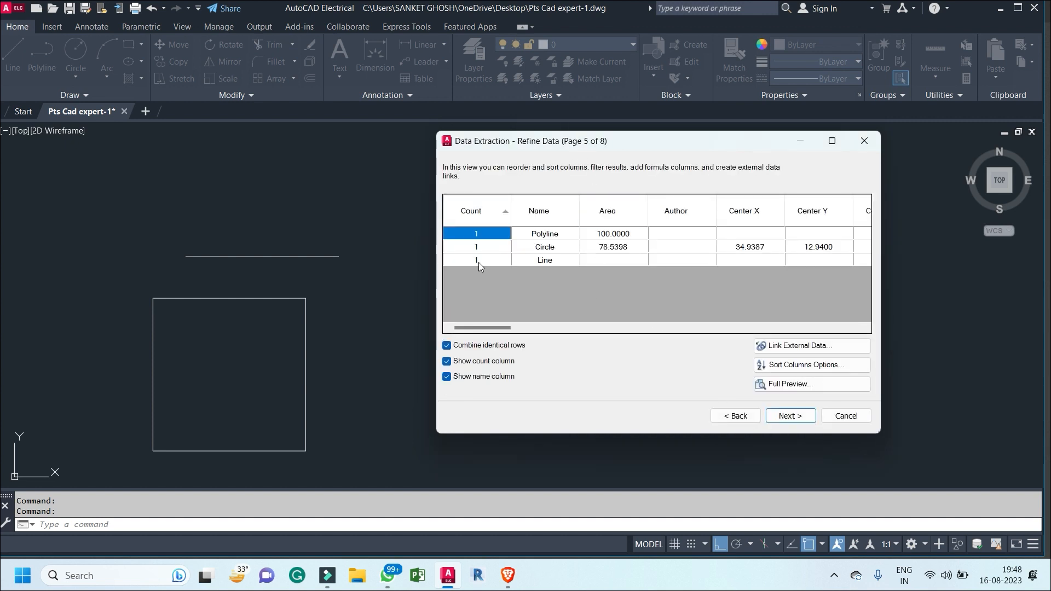
Step: Accept the refined data and choose both a table inserted into the drawing and an external file as outputs
{"action": "left_click_drag", "start_coordinate": [645, 140], "coordinate": [827, 189]}
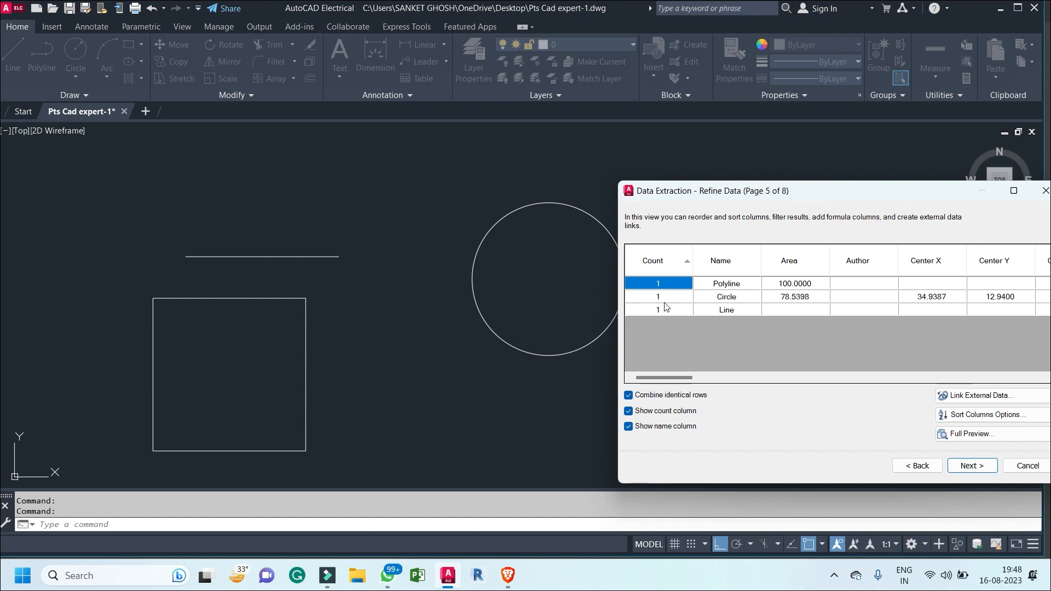
{"action": "left_click_drag", "start_coordinate": [827, 193], "coordinate": [687, 138]}
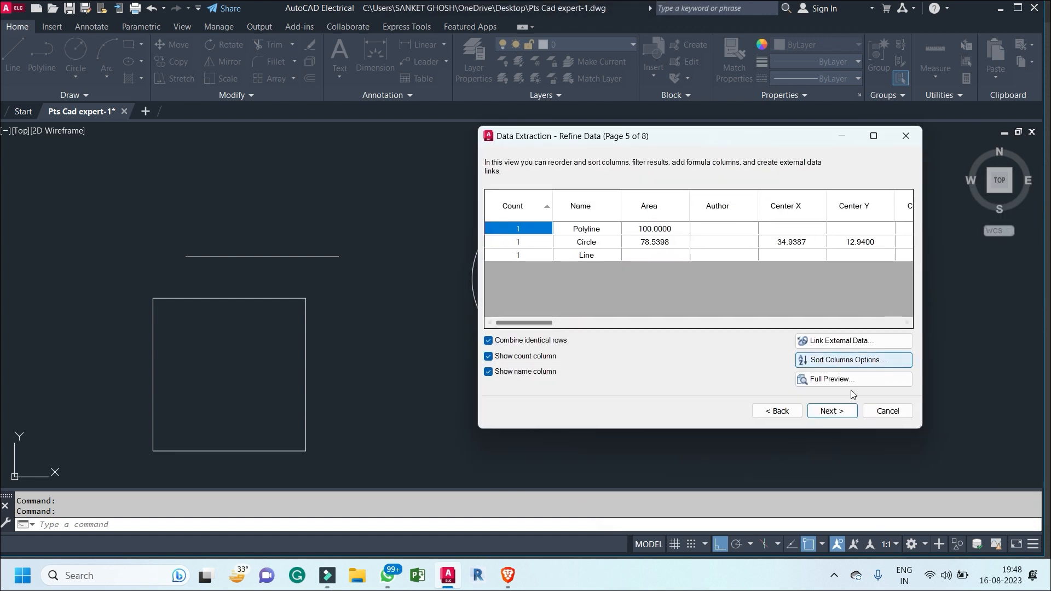
{"action": "left_click", "coordinate": [825, 414]}
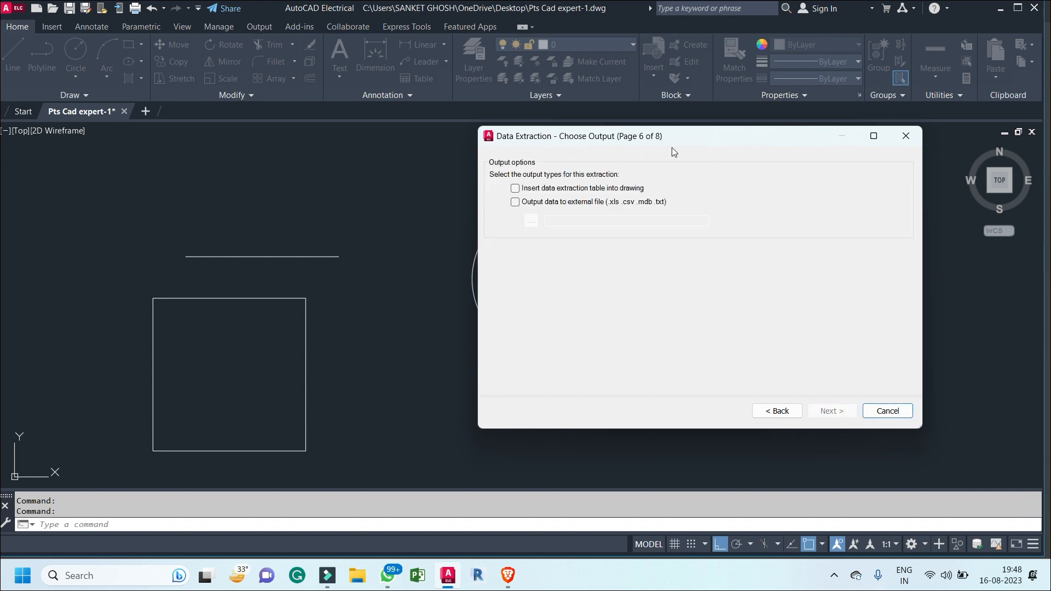
{"action": "left_click_drag", "start_coordinate": [672, 148], "coordinate": [711, 323]}
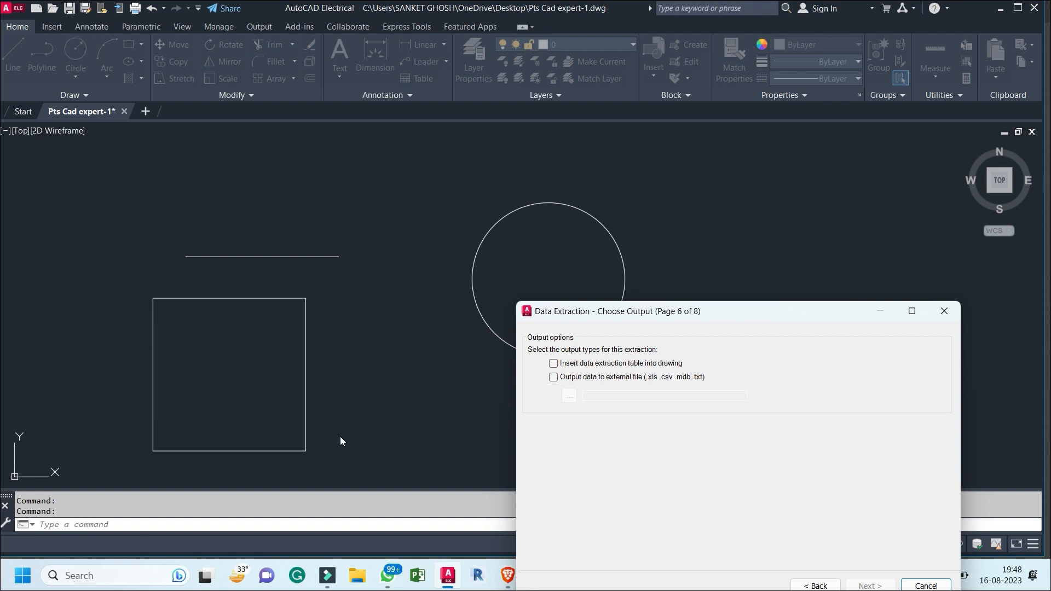
{"action": "left_click_drag", "start_coordinate": [749, 323], "coordinate": [567, 142]}
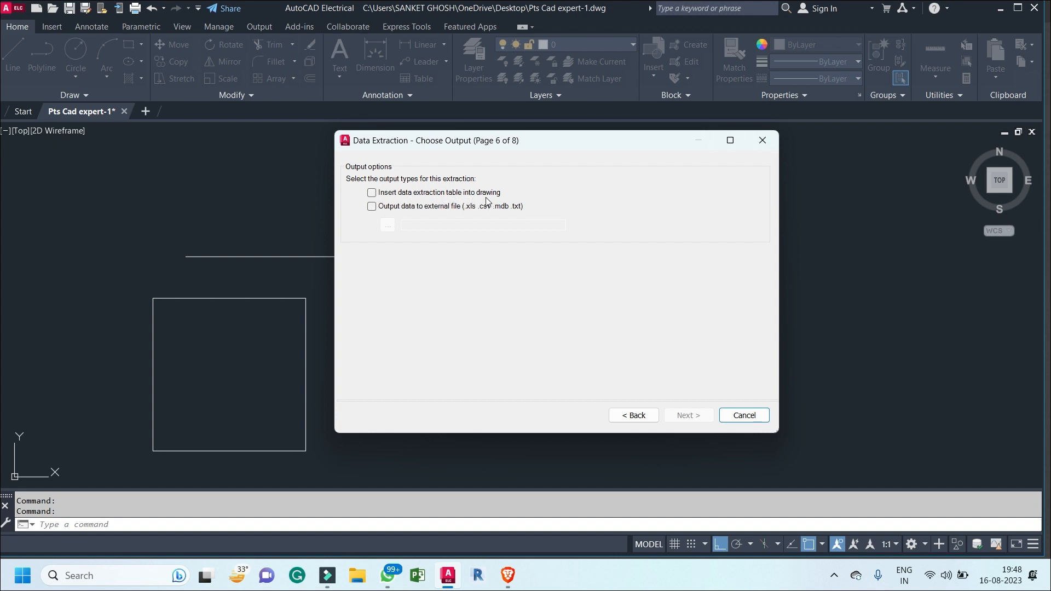
{"action": "left_click_drag", "start_coordinate": [532, 142], "coordinate": [551, 381]}
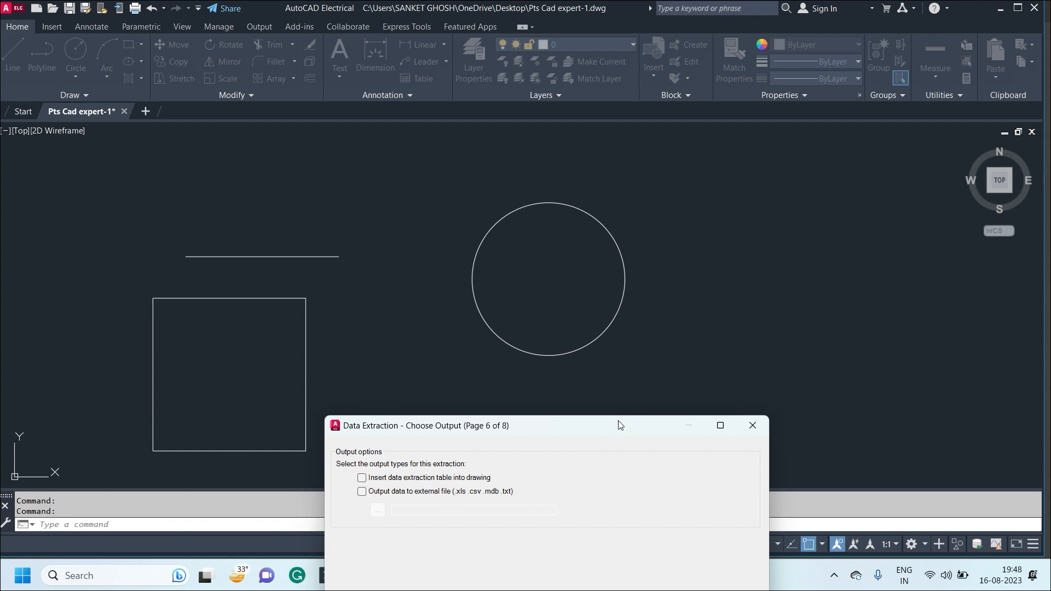
{"action": "left_click_drag", "start_coordinate": [619, 425], "coordinate": [650, 376]}
{"action": "mouse_move", "coordinate": [571, 383]}
{"action": "left_mouse_down"}
{"action": "mouse_move", "coordinate": [649, 224]}
{"action": "mouse_move", "coordinate": [644, 181]}
{"action": "left_mouse_up"}
{"action": "left_click", "coordinate": [469, 221]}
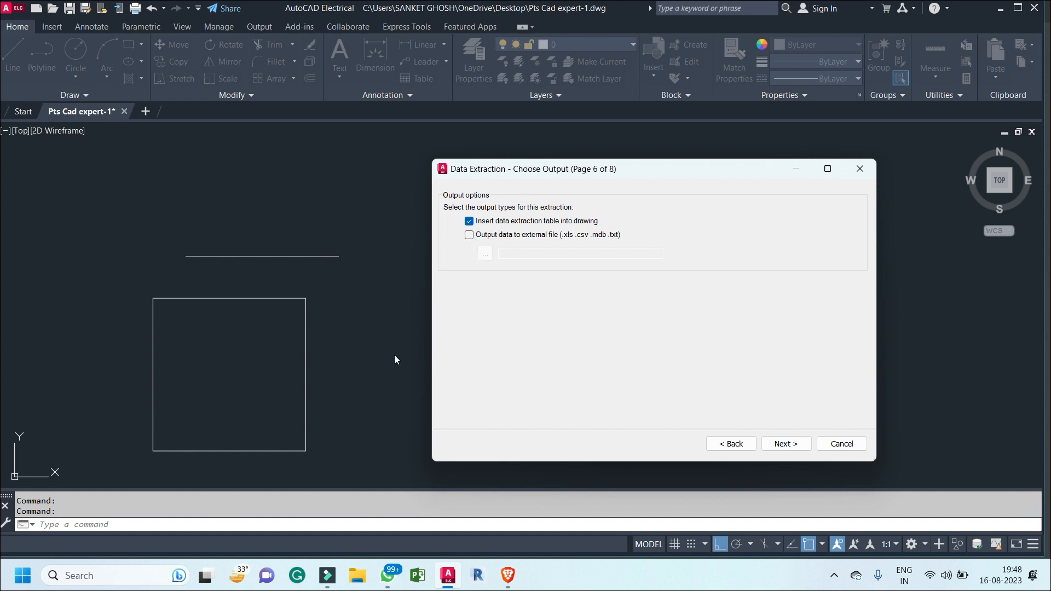
{"action": "left_click", "coordinate": [472, 235]}
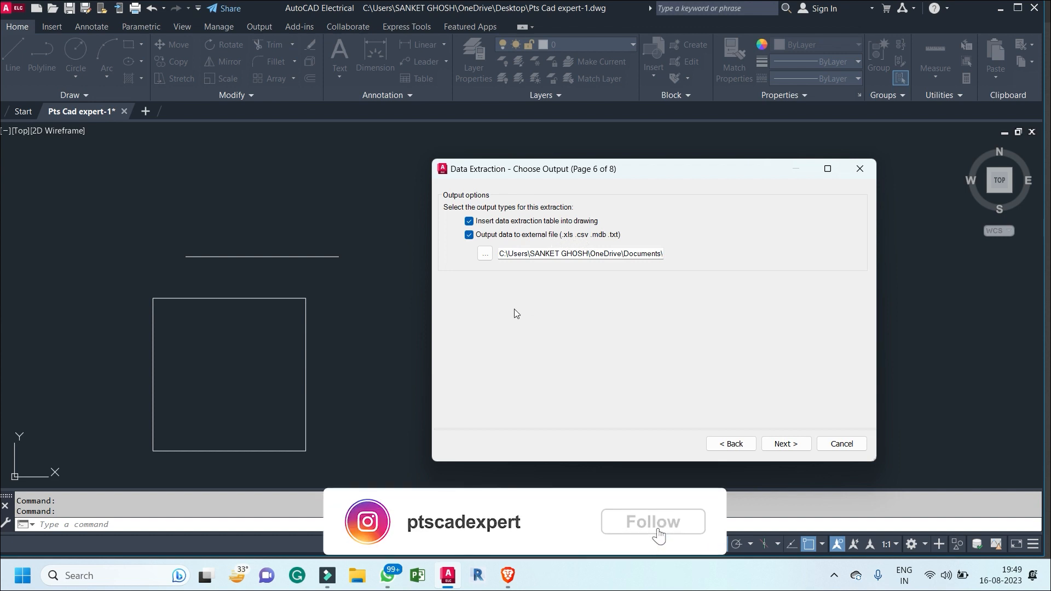
Step: Save the external output on the Desktop as "Pts Cad expert-1.xls" and proceed to the table style settings
{"action": "left_click", "coordinate": [484, 253]}
{"action": "left_click", "coordinate": [402, 200]}
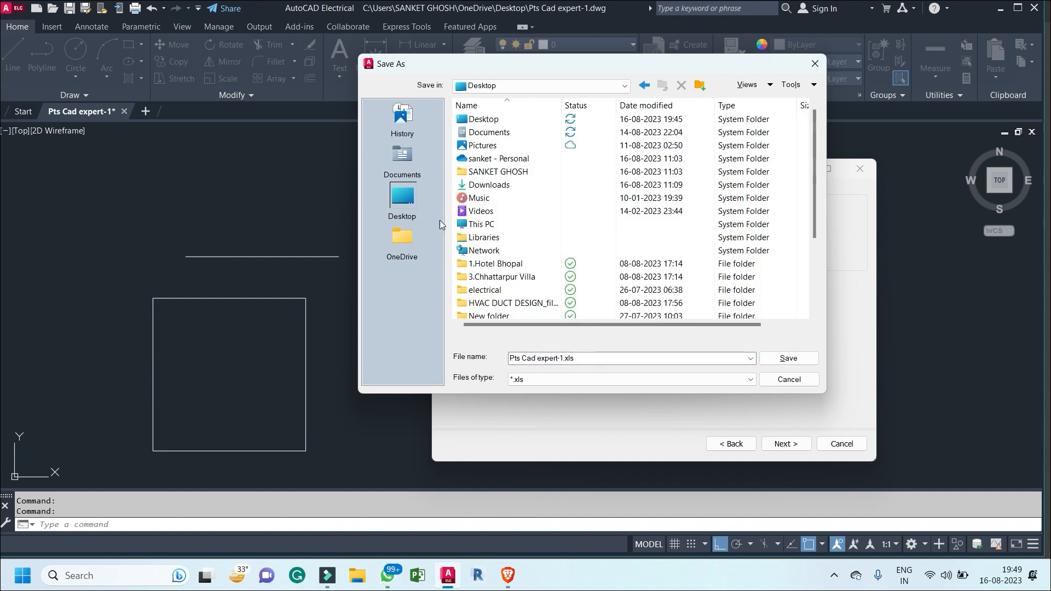
{"action": "left_click", "coordinate": [776, 359]}
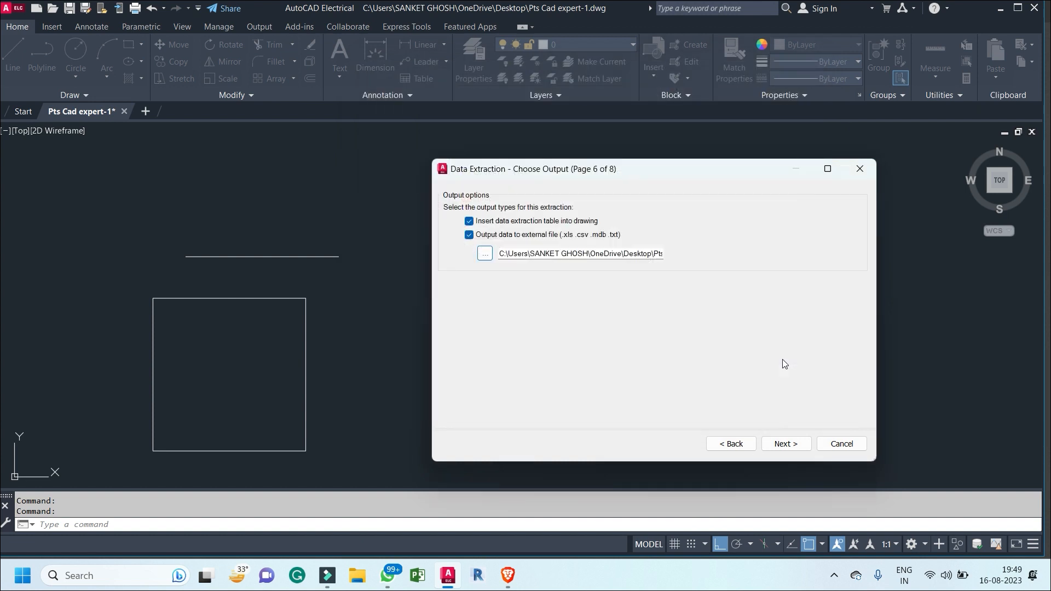
{"action": "left_click", "coordinate": [797, 444]}
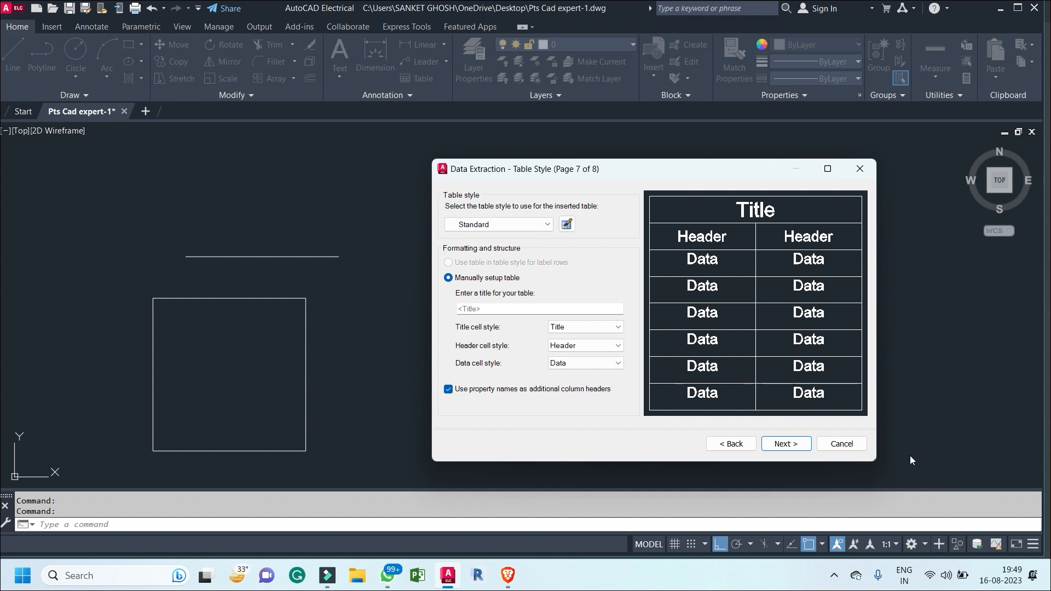
Step: Keep the Standard table style with manual table setup and finish the data extraction
{"action": "left_click", "coordinate": [545, 225]}
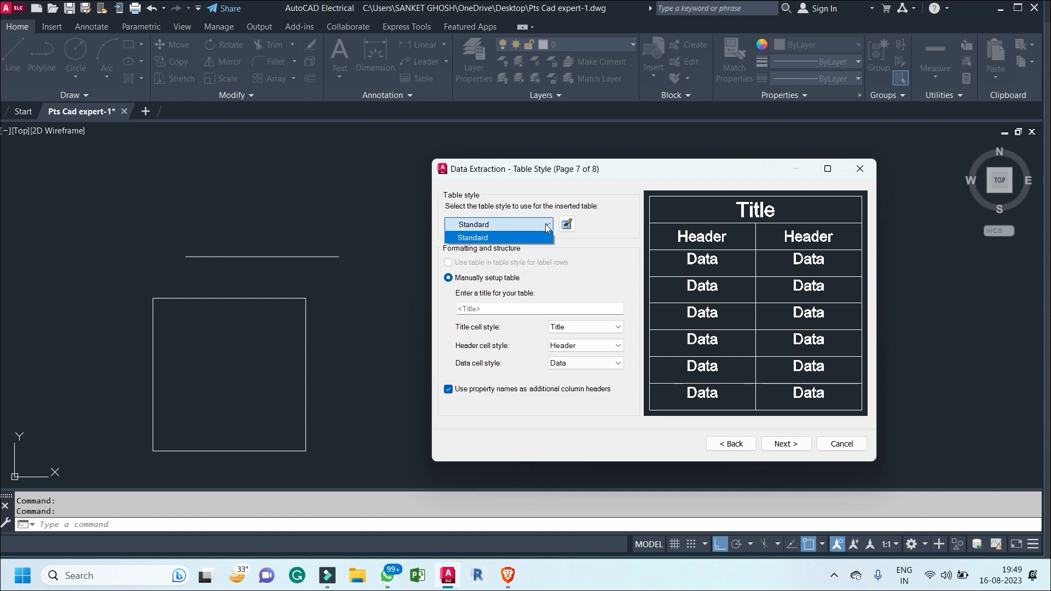
{"action": "left_click", "coordinate": [547, 226]}
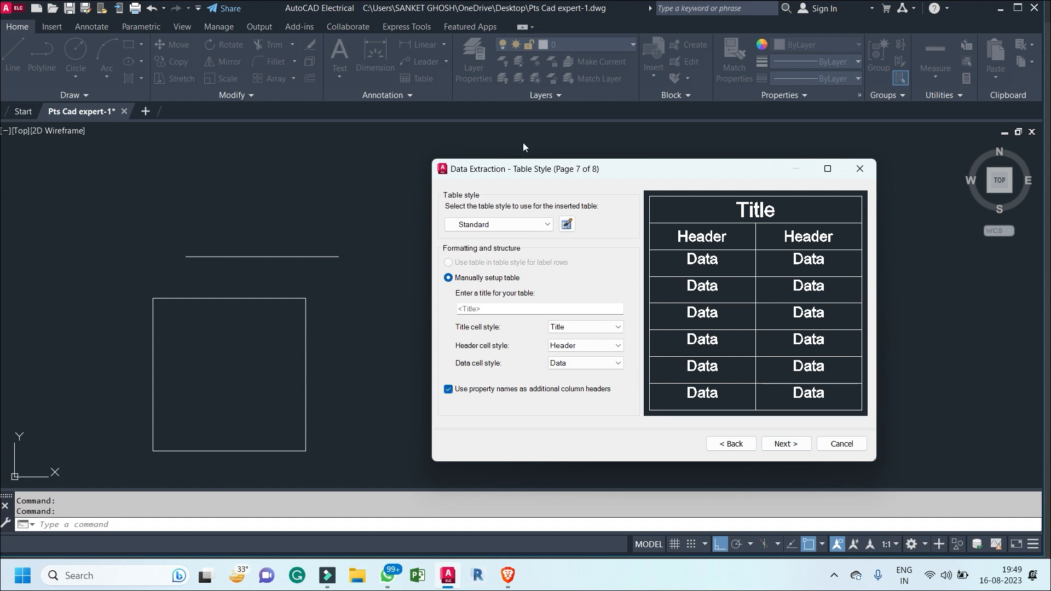
{"action": "left_click", "coordinate": [787, 444]}
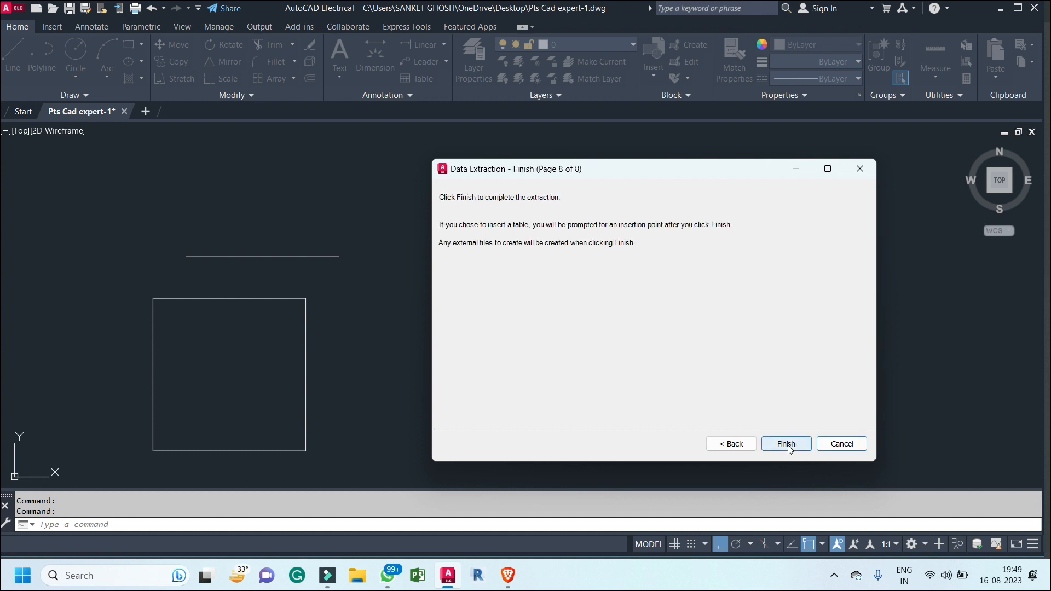
{"action": "left_click", "coordinate": [786, 444]}
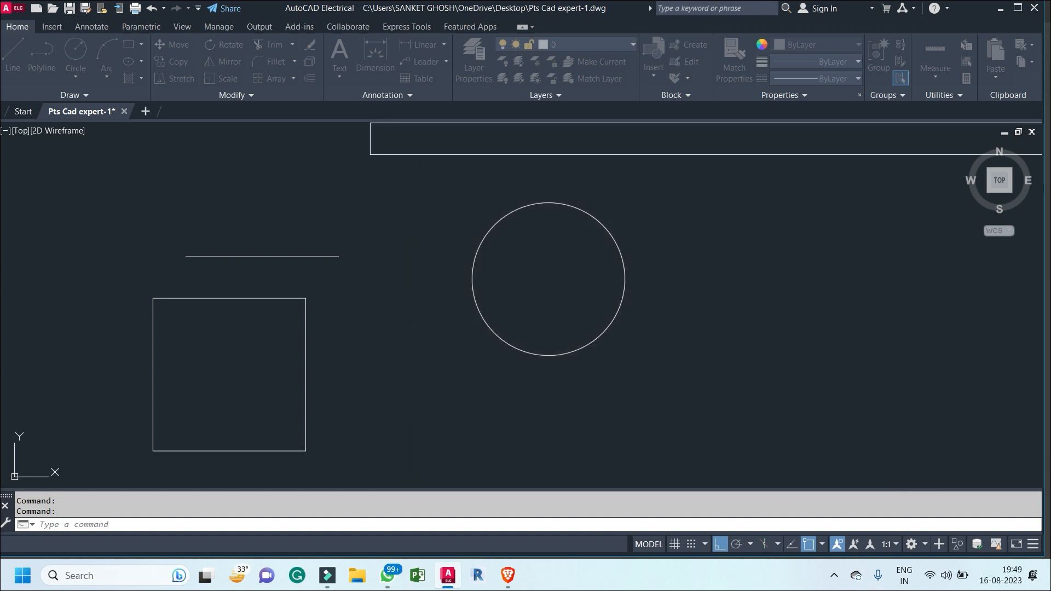
Step: Turn Ortho off, place the data extraction table below the circle, and inspect its contents
{"action": "scroll", "coordinate": [627, 331], "scroll_direction": "down", "scroll_amount": 3}
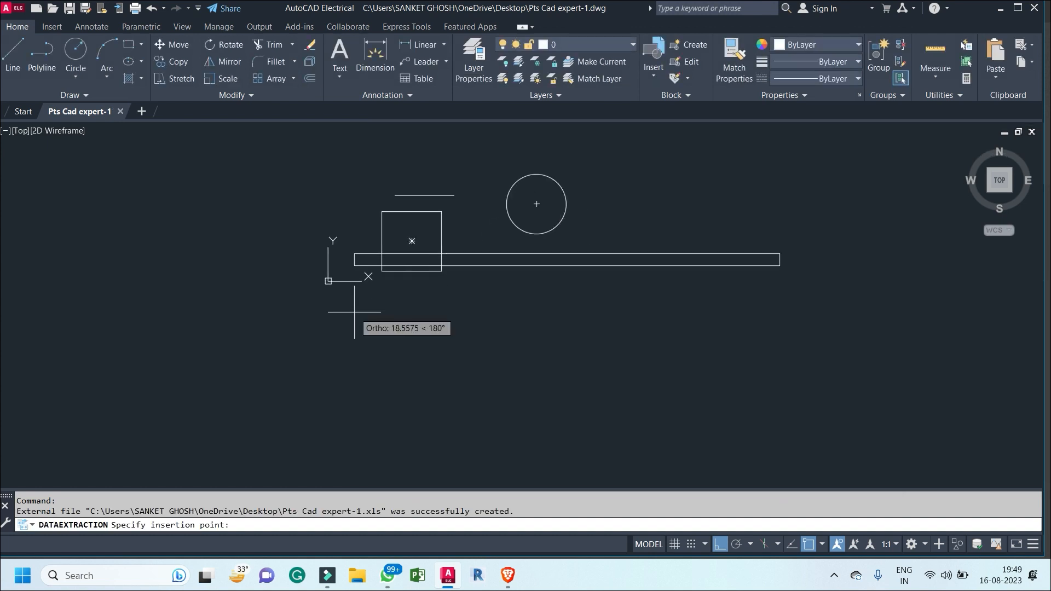
{"action": "left_click", "coordinate": [720, 544]}
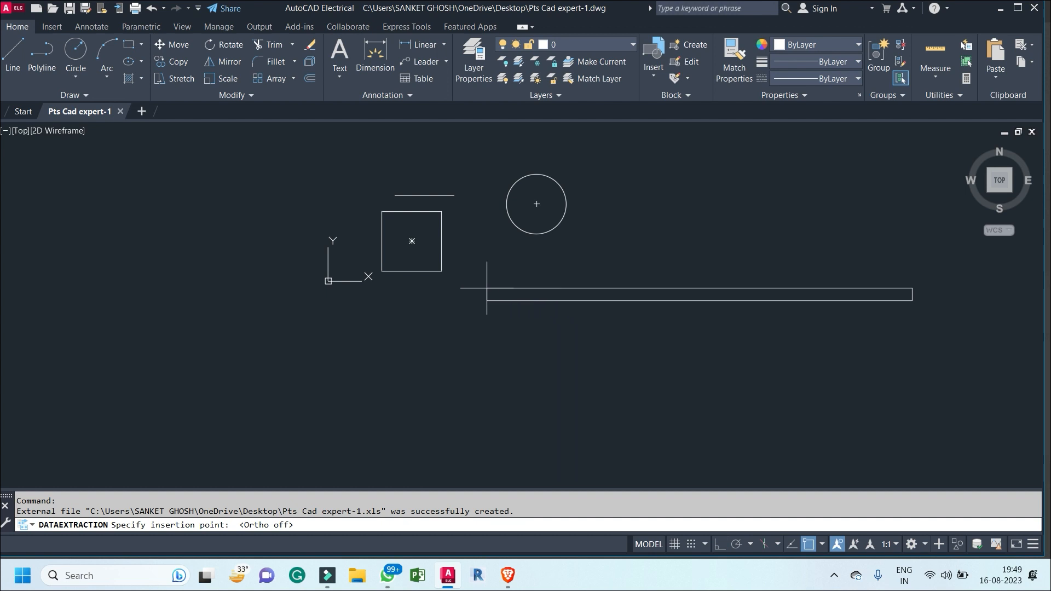
{"action": "left_click", "coordinate": [488, 269]}
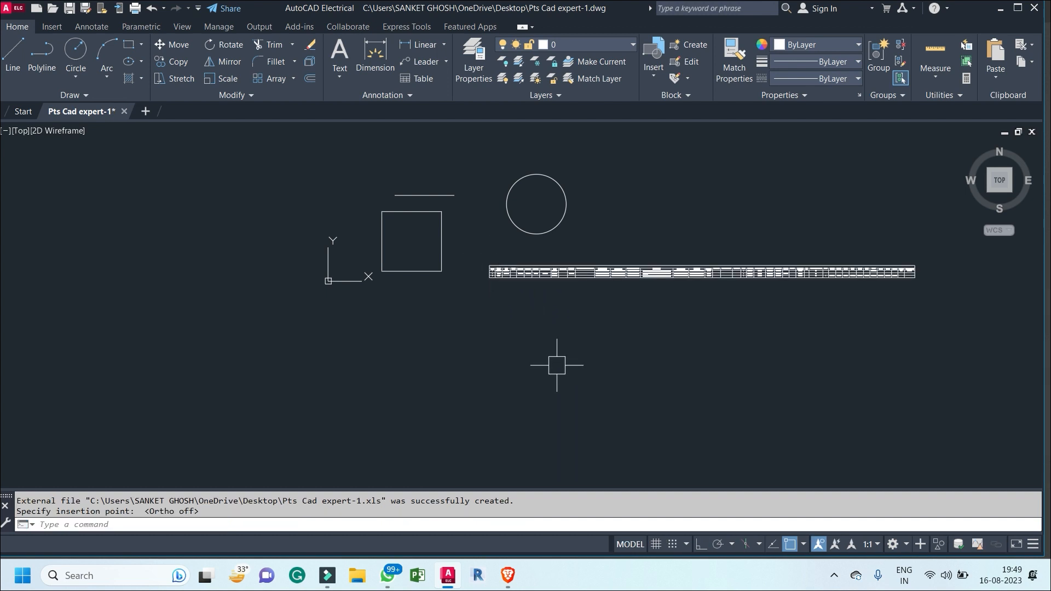
{"action": "scroll", "coordinate": [503, 270], "scroll_direction": "up", "scroll_amount": 5}
{"action": "scroll", "coordinate": [502, 269], "scroll_direction": "up", "scroll_amount": 4}
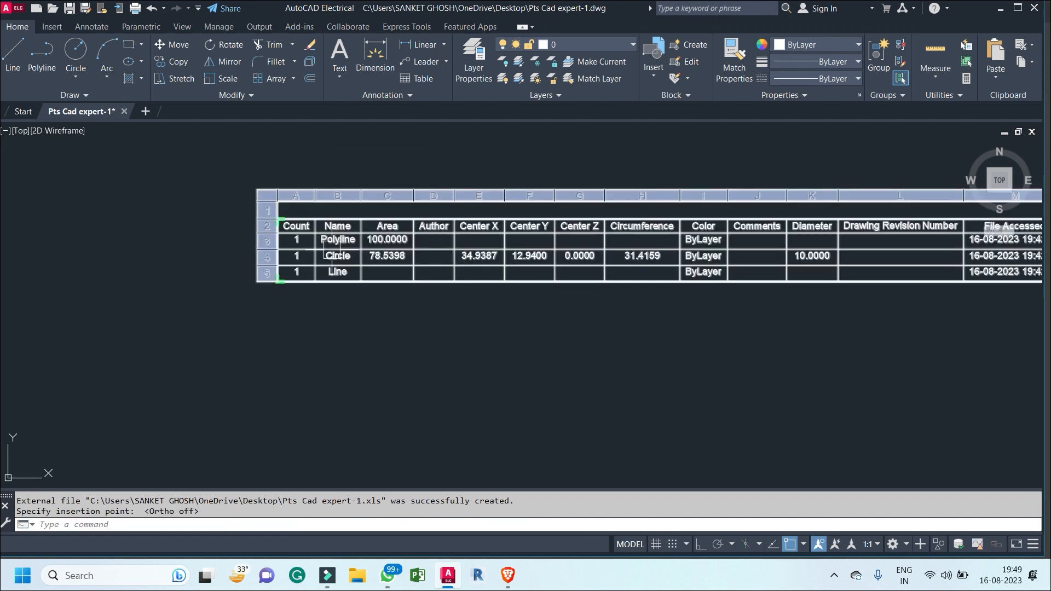
{"action": "scroll", "coordinate": [292, 228], "scroll_direction": "down", "scroll_amount": 8}
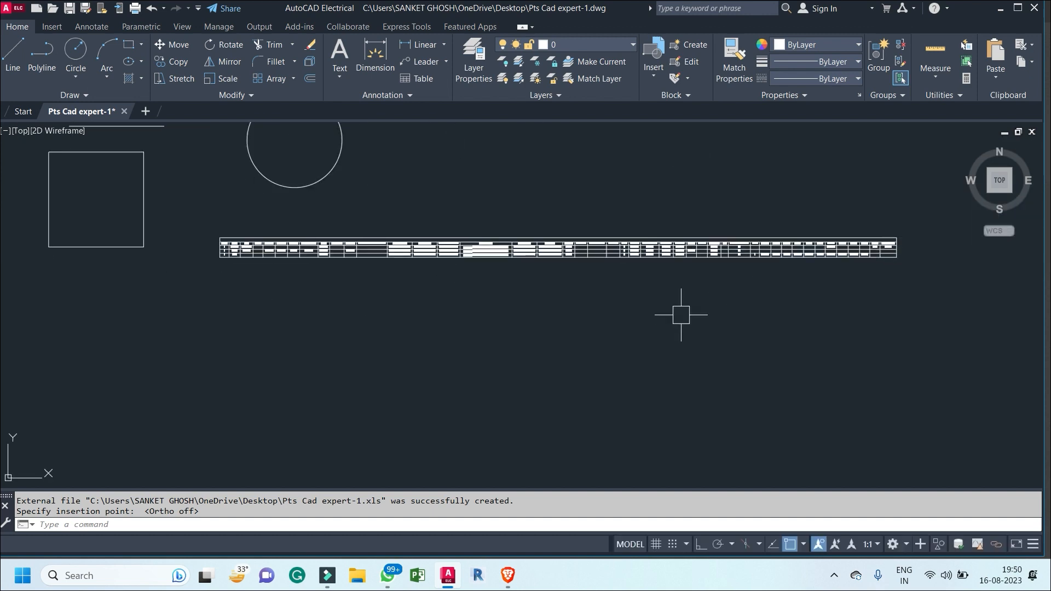
Step: Examine the Count, Name, Area, Center, Circumference and Diameter columns for the polyline, circle and line in the extraction table
{"action": "scroll", "coordinate": [278, 255], "scroll_direction": "up", "scroll_amount": 8}
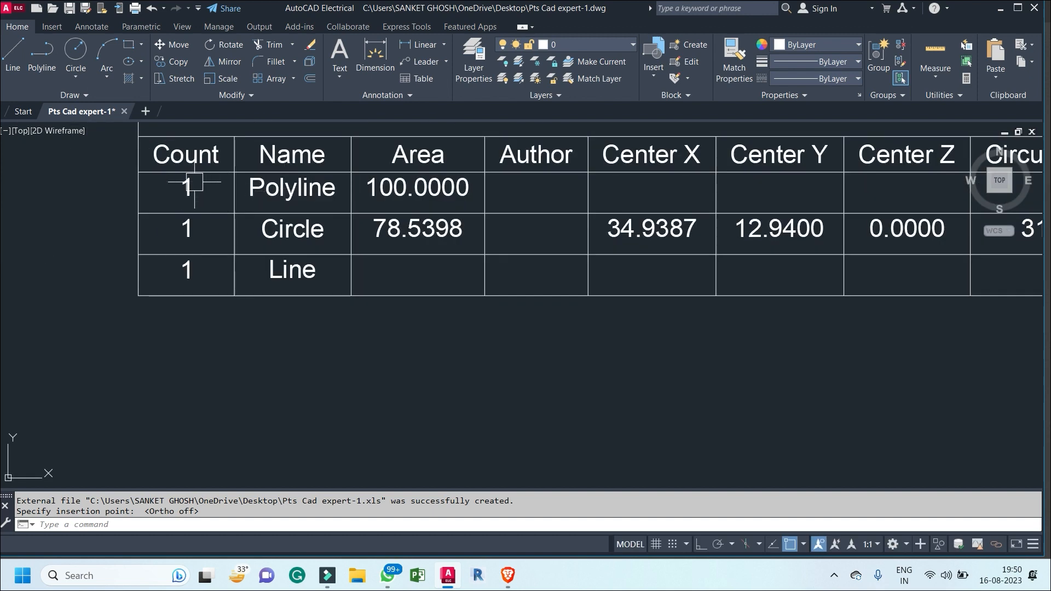
{"action": "scroll", "coordinate": [510, 203], "scroll_direction": "down", "scroll_amount": 2}
{"action": "middle_click_drag", "start_coordinate": [513, 206], "coordinate": [368, 225]}
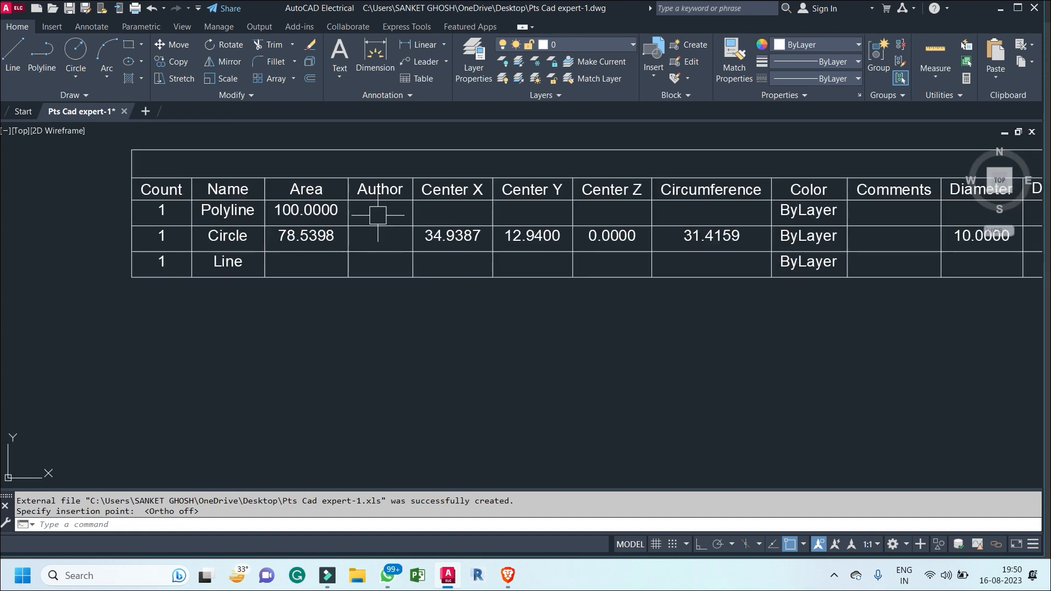
{"action": "middle_click_drag", "start_coordinate": [457, 215], "coordinate": [325, 230]}
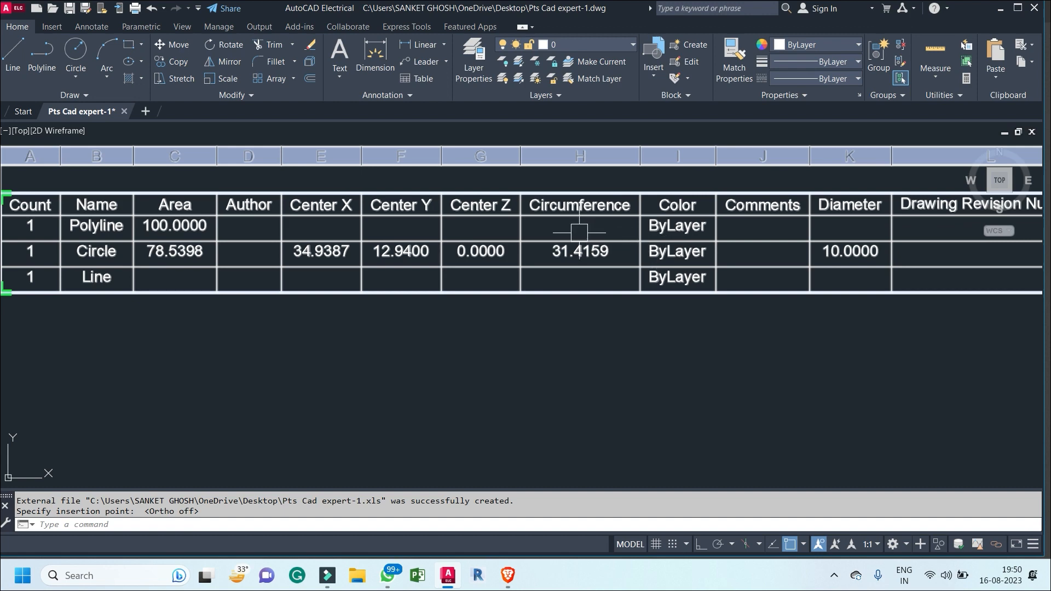
{"action": "middle_click_drag", "start_coordinate": [700, 231], "coordinate": [469, 251]}
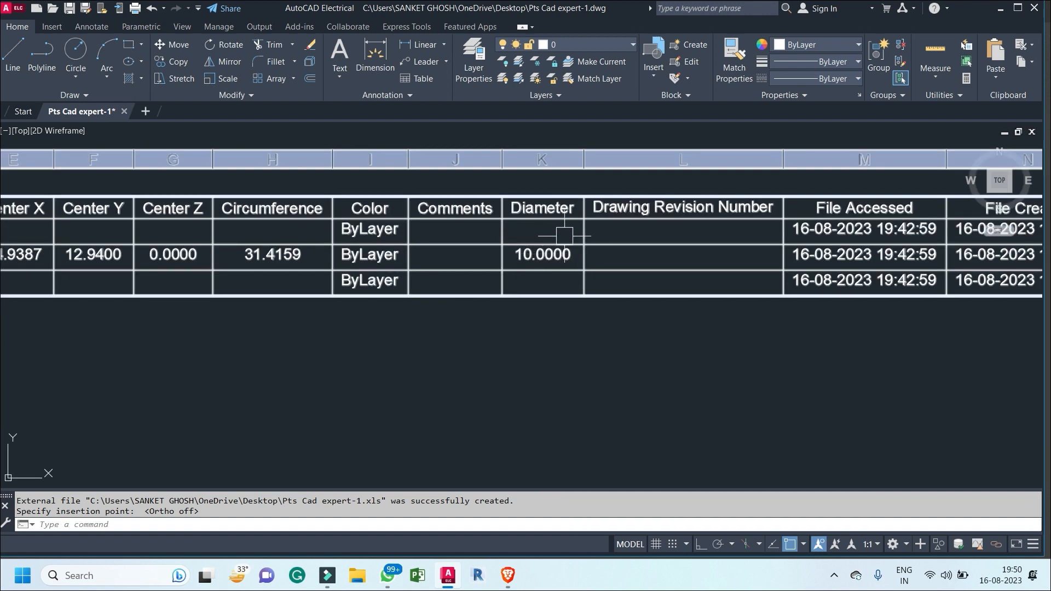
{"action": "scroll", "coordinate": [559, 241], "scroll_direction": "down", "scroll_amount": 5}
{"action": "scroll", "coordinate": [559, 240], "scroll_direction": "up", "scroll_amount": 6}
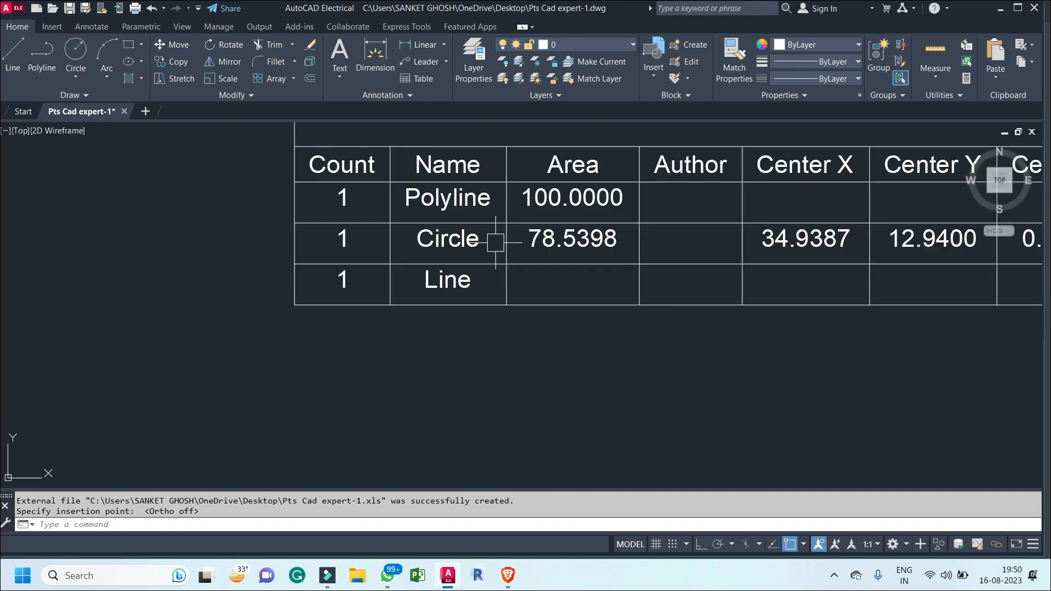
{"action": "scroll", "coordinate": [529, 253], "scroll_direction": "down", "scroll_amount": 2}
{"action": "middle_click_drag", "start_coordinate": [749, 258], "coordinate": [474, 258]}
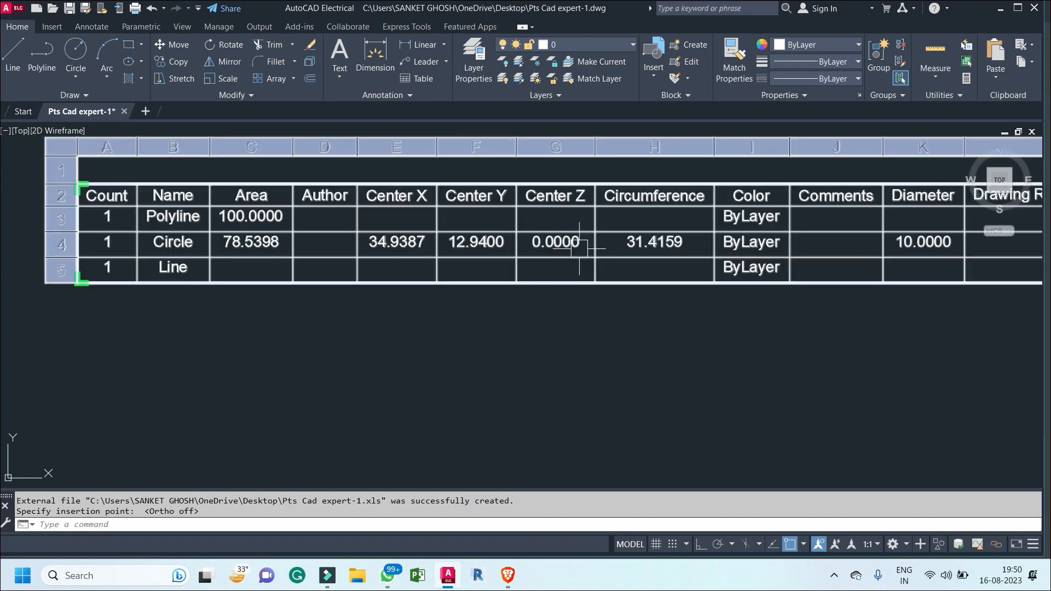
{"action": "middle_click_drag", "start_coordinate": [583, 279], "coordinate": [220, 278]}
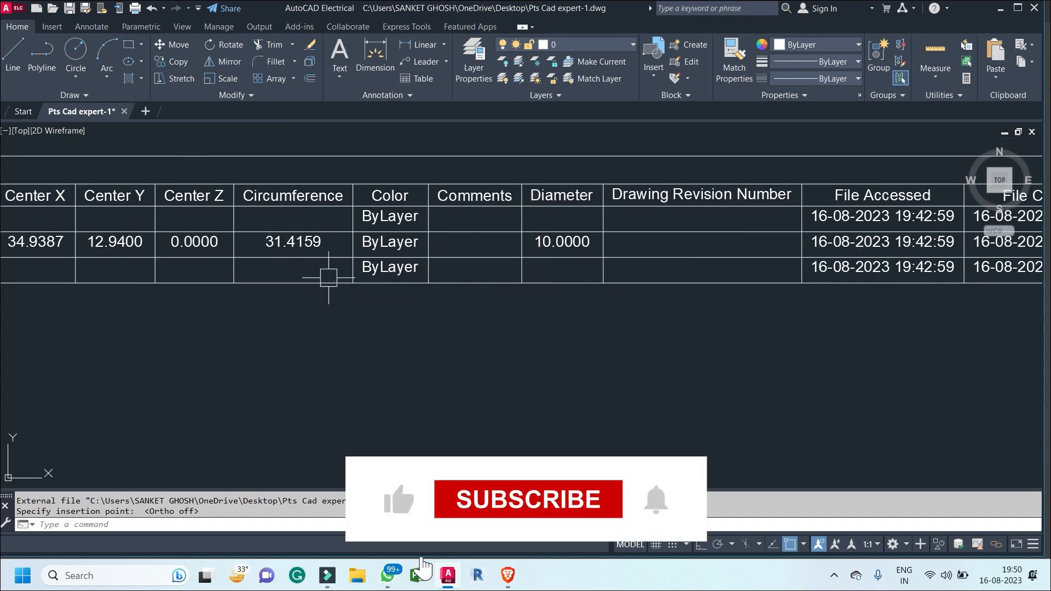
Step: Examine the table's remaining columns, covering the file details, layer, linetype, lineweight, plot style, radius and thickness
{"action": "middle_click_drag", "start_coordinate": [616, 254], "coordinate": [270, 268]}
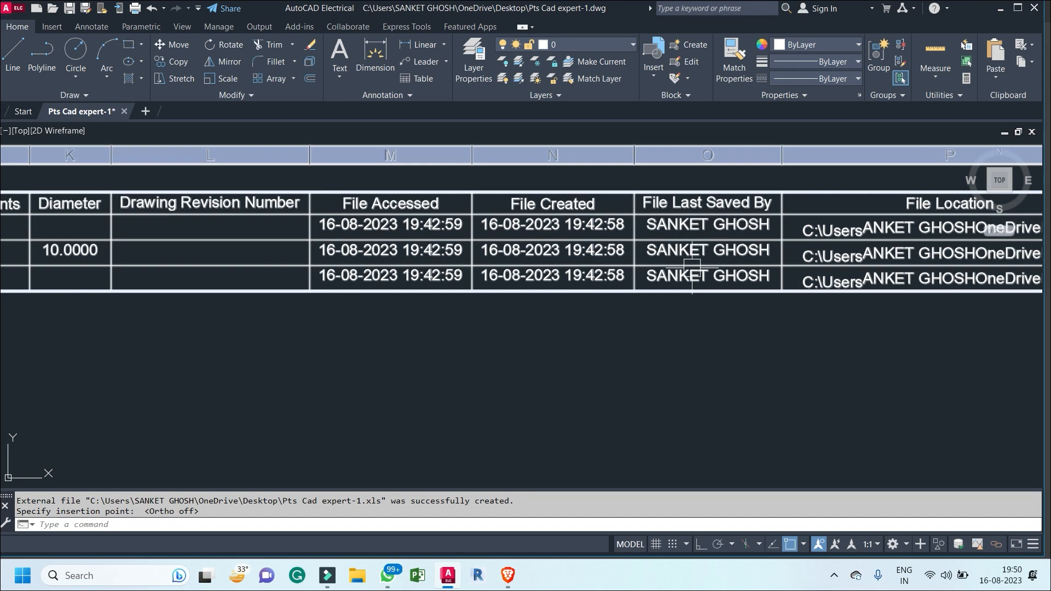
{"action": "middle_click_drag", "start_coordinate": [830, 358], "coordinate": [459, 359]}
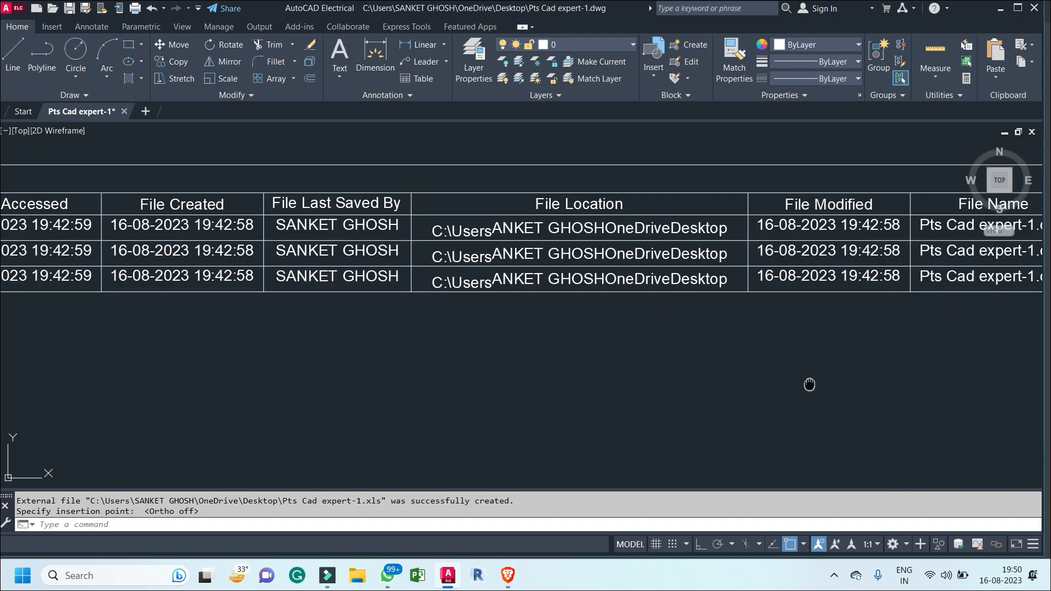
{"action": "middle_click_drag", "start_coordinate": [807, 382], "coordinate": [408, 280]}
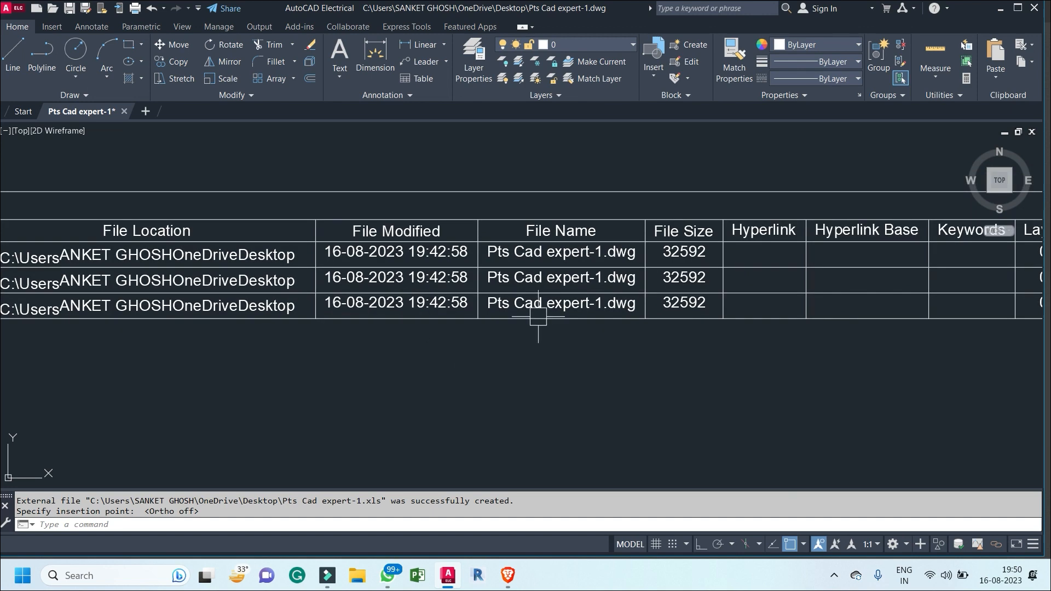
{"action": "middle_click_drag", "start_coordinate": [744, 319], "coordinate": [478, 319]}
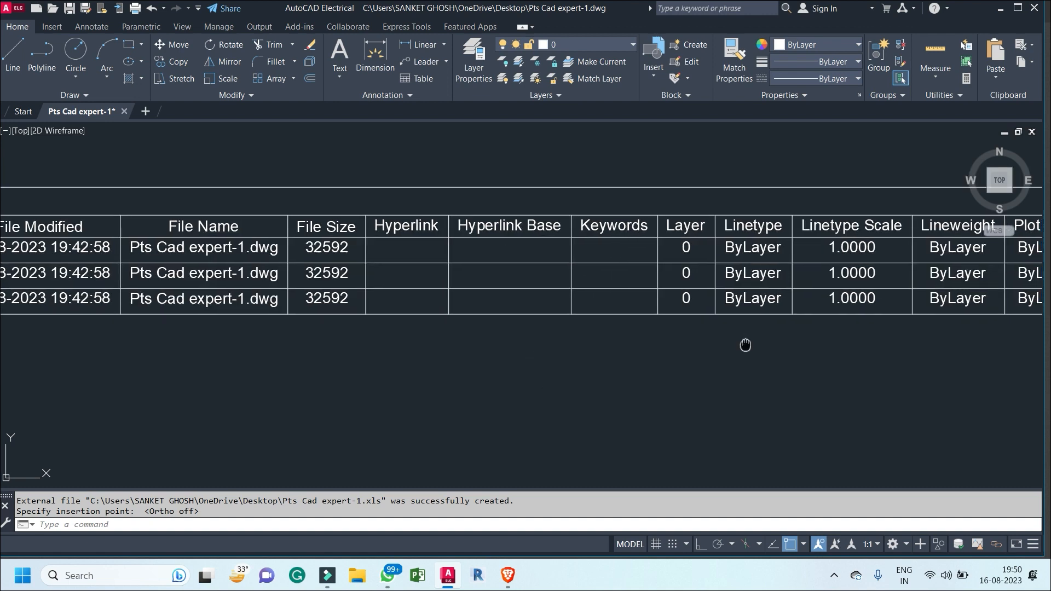
{"action": "middle_click_drag", "start_coordinate": [744, 345], "coordinate": [344, 339]}
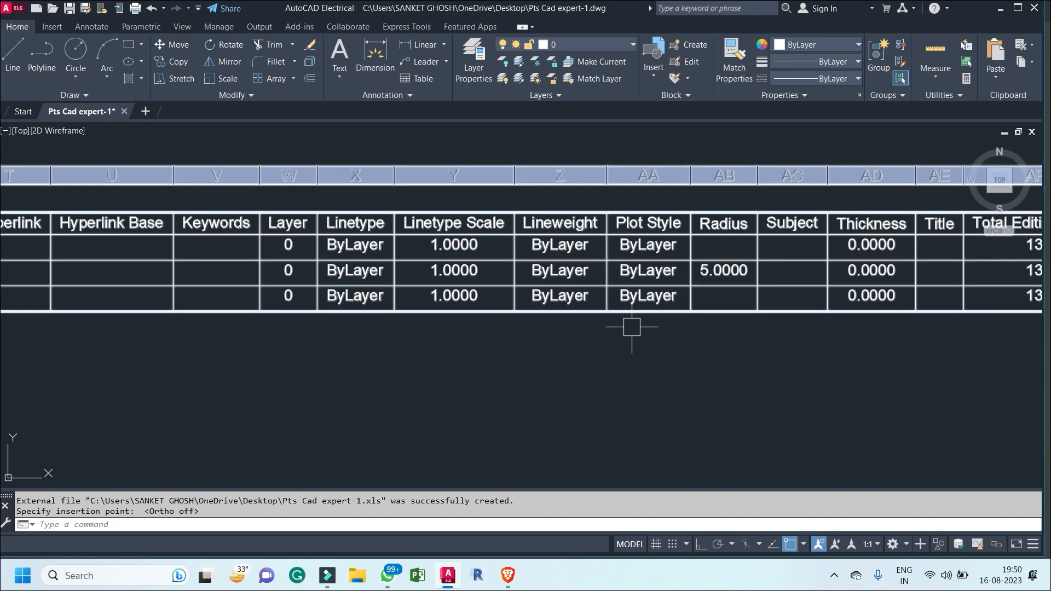
{"action": "middle_click_drag", "start_coordinate": [727, 379], "coordinate": [539, 391]}
{"action": "middle_click_drag", "start_coordinate": [813, 387], "coordinate": [459, 400]}
{"action": "middle_click_drag", "start_coordinate": [825, 373], "coordinate": [626, 368]}
{"action": "scroll", "coordinate": [499, 377], "scroll_direction": "down", "scroll_amount": 4}
{"action": "scroll", "coordinate": [499, 378], "scroll_direction": "down", "scroll_amount": 5}
{"action": "middle_click_drag", "start_coordinate": [498, 377], "coordinate": [875, 327]}
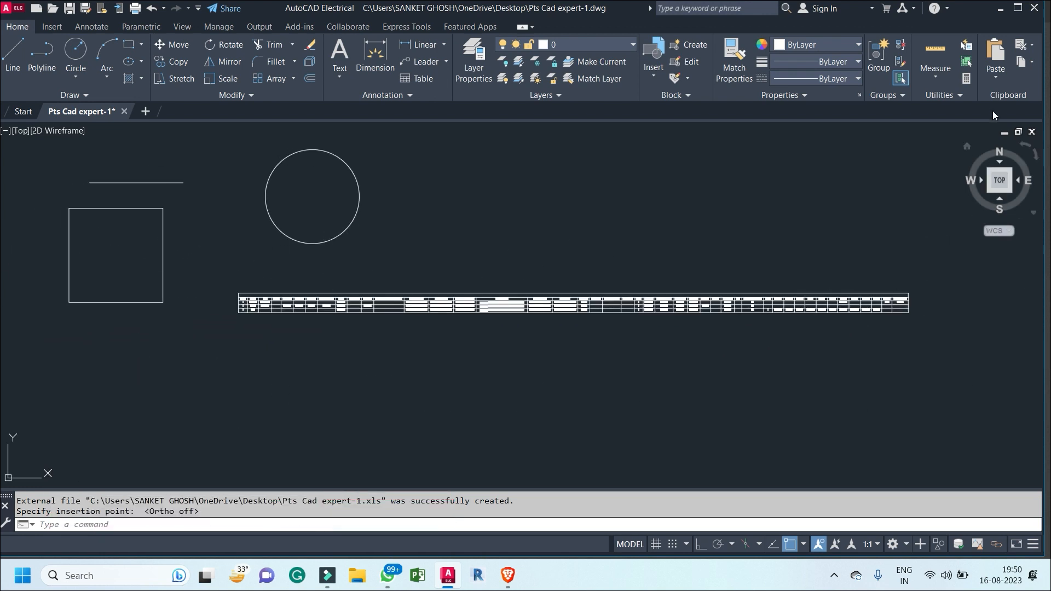
Step: Open the exported "Pts Cad expert-1.xls" from the Desktop in Excel and widen the File Accessed column to show its dates
{"action": "left_click", "coordinate": [999, 11]}
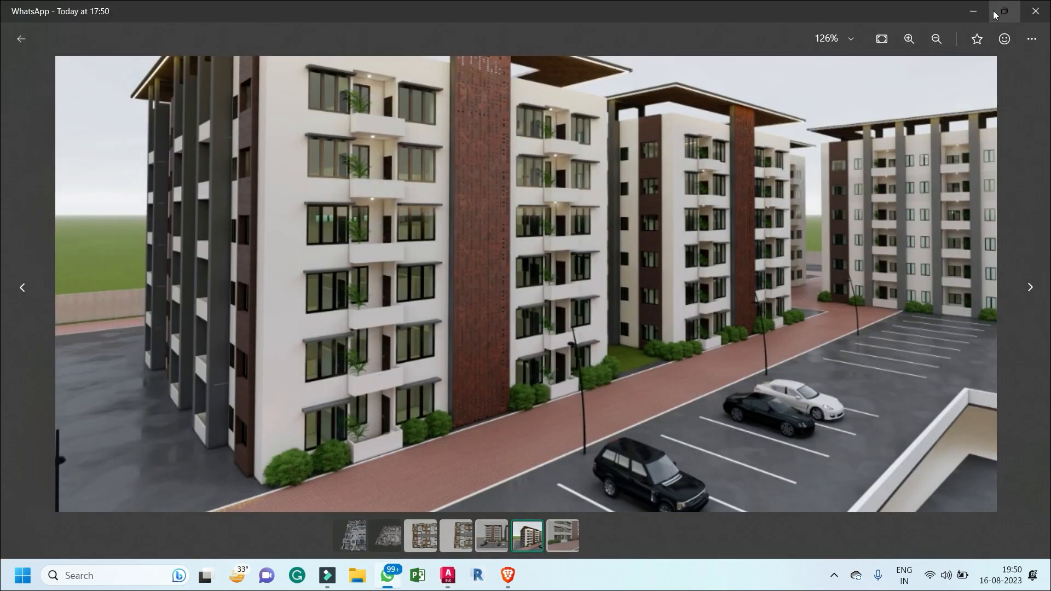
{"action": "left_click", "coordinate": [983, 15]}
{"action": "left_click", "coordinate": [984, 11]}
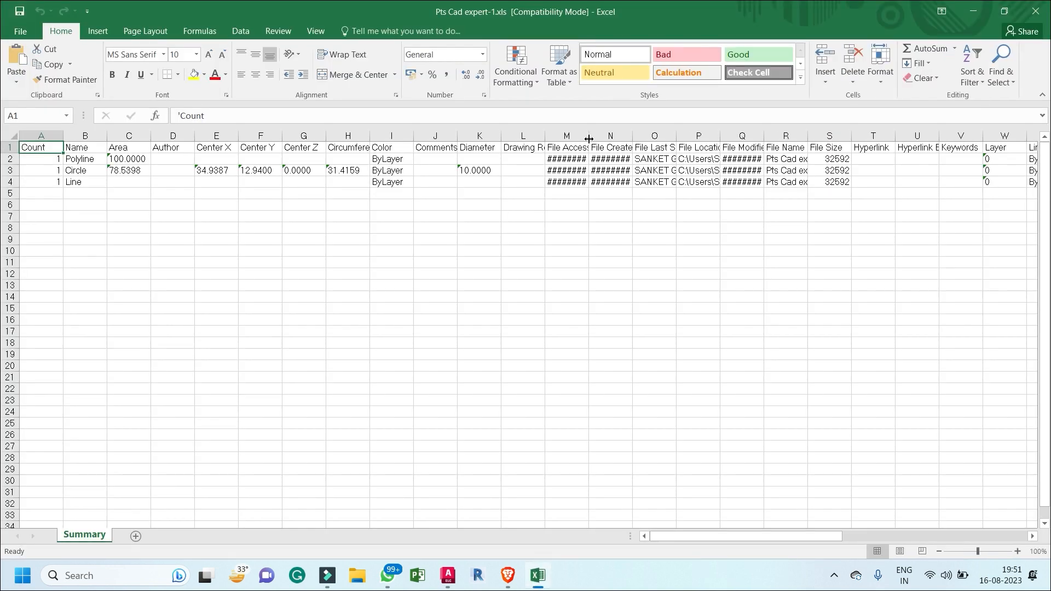
{"action": "left_click_drag", "start_coordinate": [589, 139], "coordinate": [597, 139]}
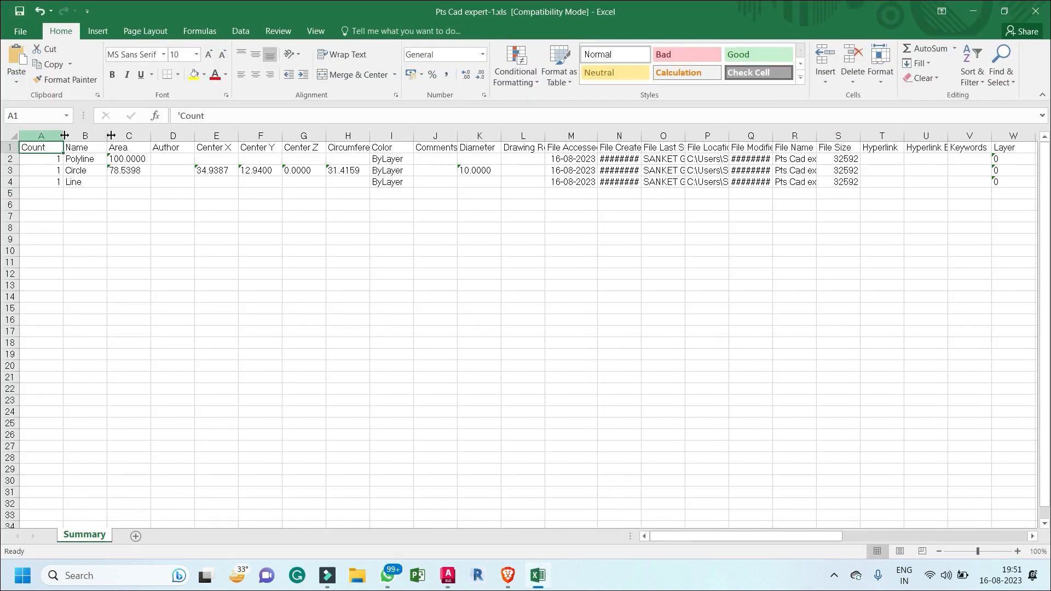
Step: Apply All Borders to the range A1:AS5 of the Summary sheet and minimize the workbook
{"action": "left_click_drag", "start_coordinate": [30, 146], "coordinate": [976, 192]}
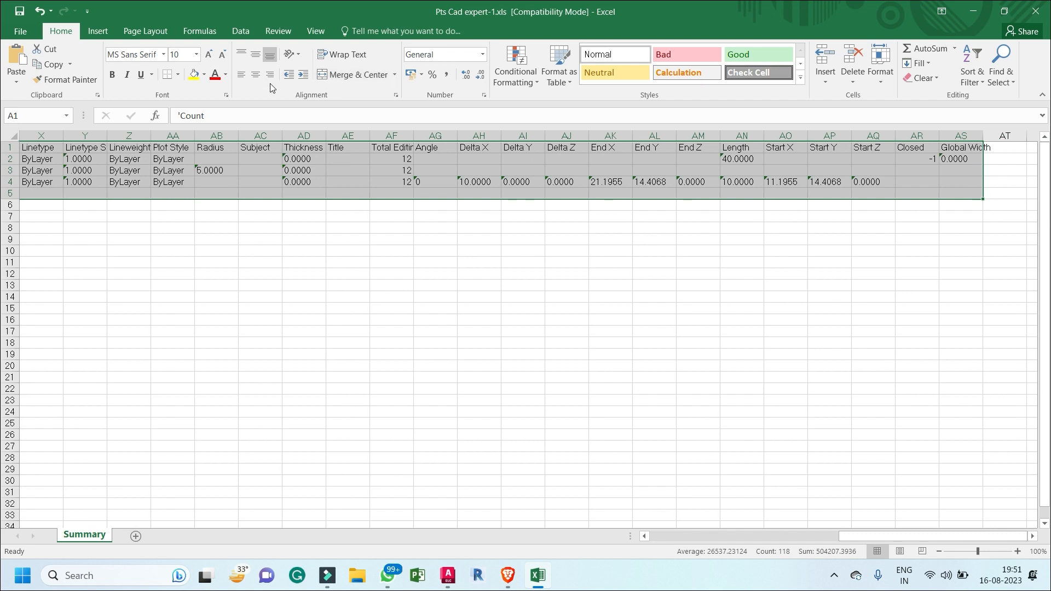
{"action": "left_click", "coordinate": [178, 74]}
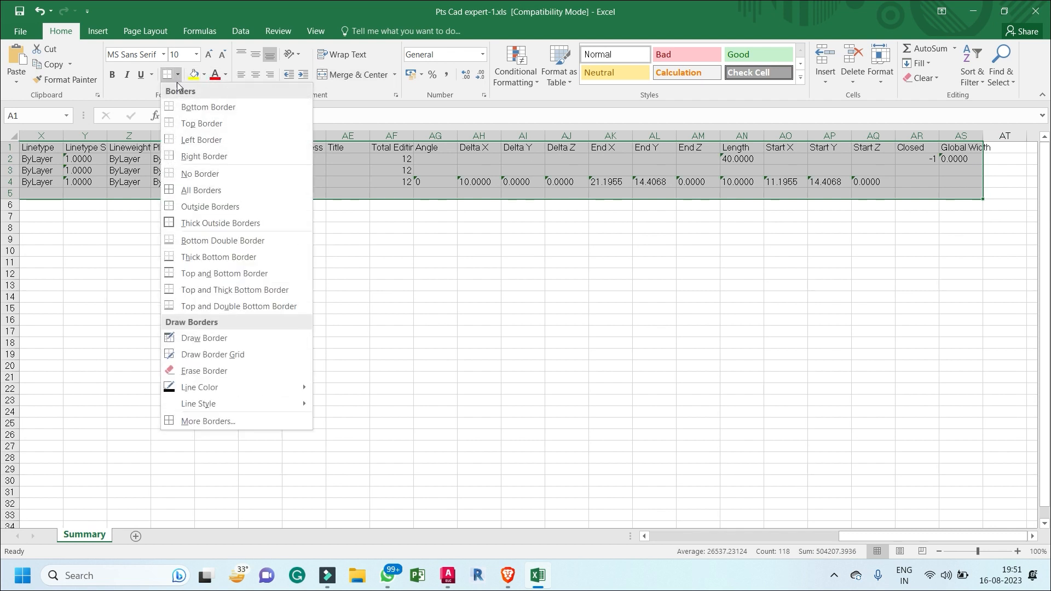
{"action": "left_click", "coordinate": [192, 190]}
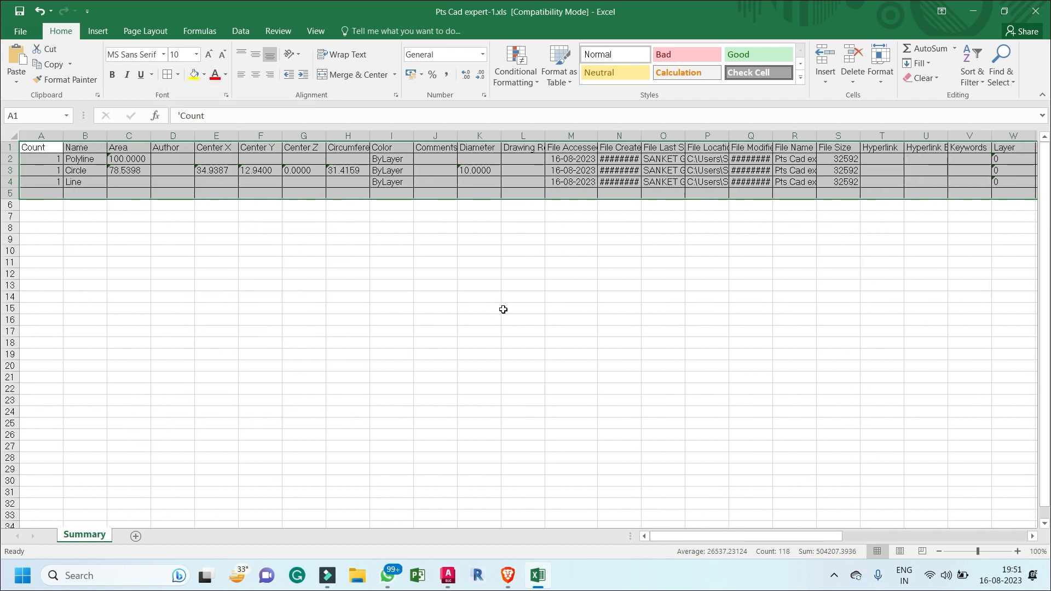
{"action": "left_click", "coordinate": [972, 11]}
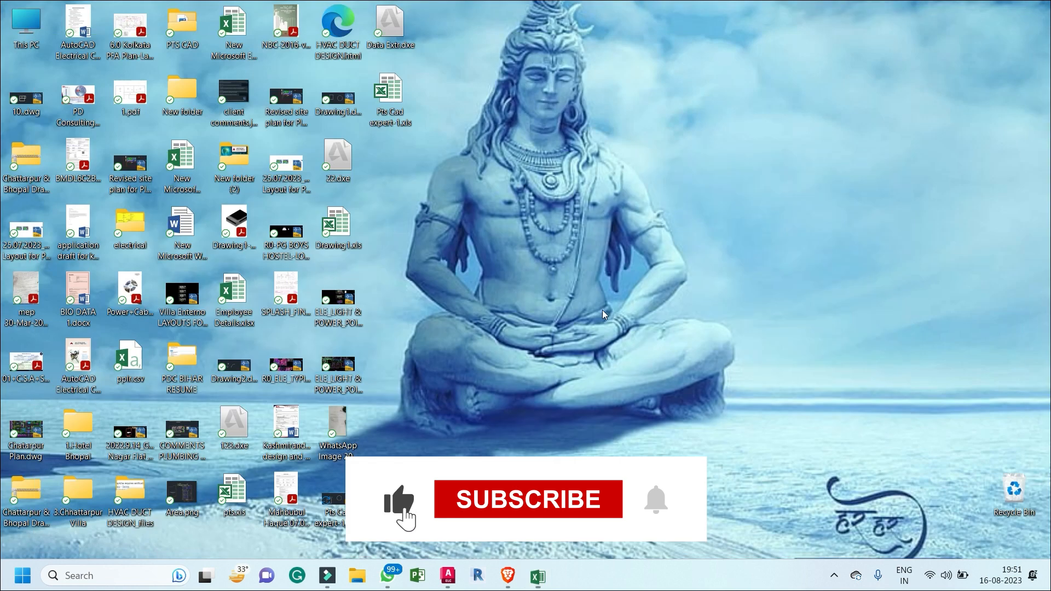